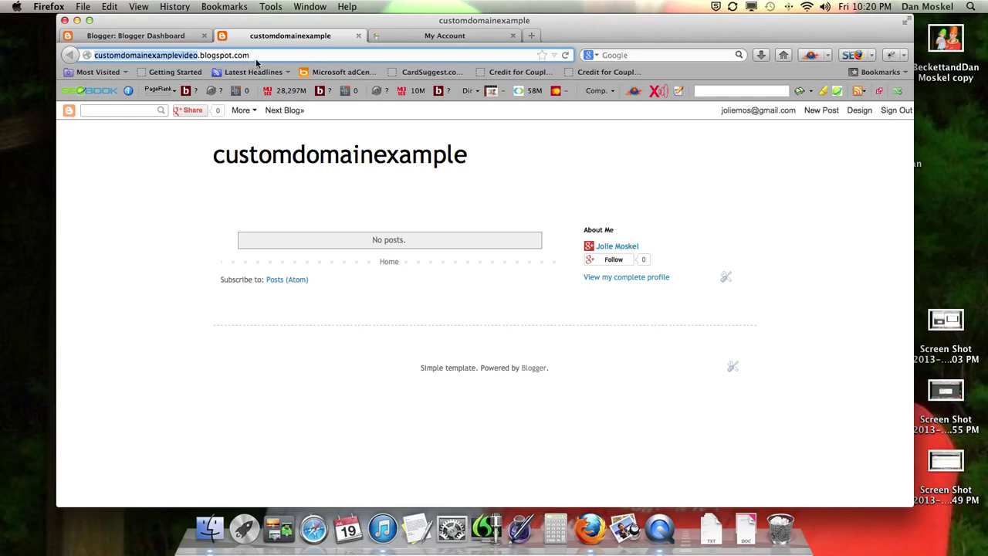
Open the basic settings of the customdomainexample blog from the Blogger dashboard
{"action": "left_click", "coordinate": [446, 37]}
{"action": "left_click", "coordinate": [291, 36]}
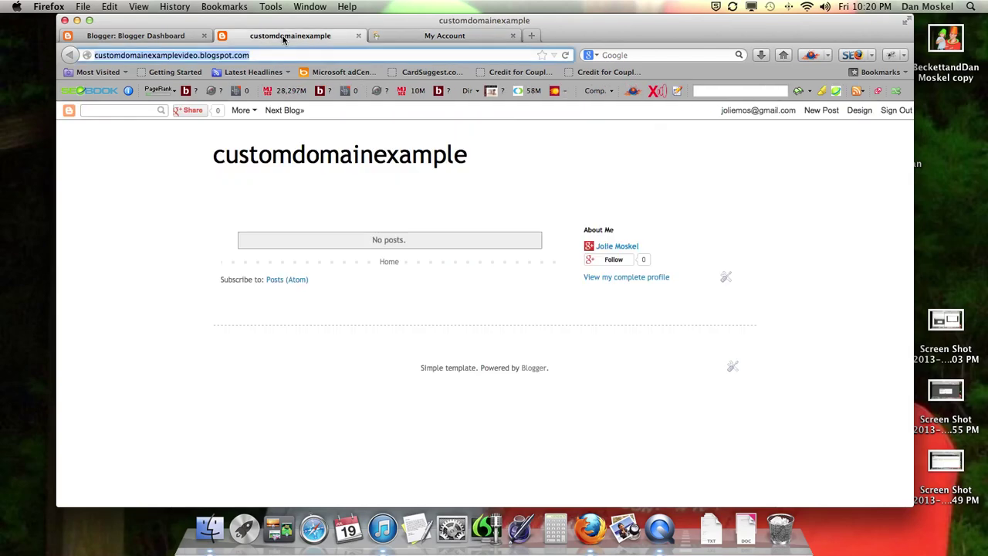
{"action": "left_click", "coordinate": [179, 37]}
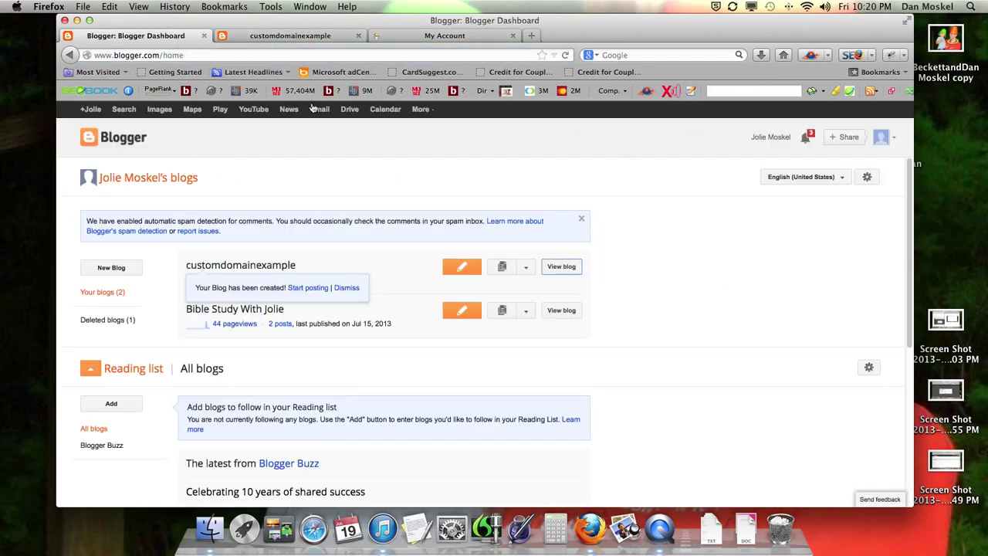
{"action": "scroll", "coordinate": [363, 177], "scroll_direction": "down", "scroll_amount": 3}
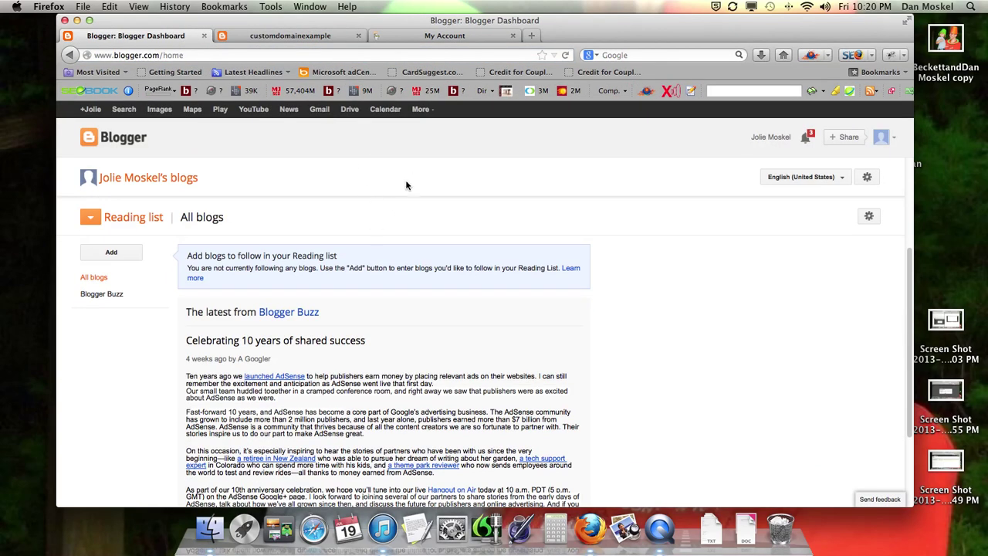
{"action": "scroll", "coordinate": [393, 187], "scroll_direction": "up", "scroll_amount": 3}
{"action": "left_click", "coordinate": [266, 266]}
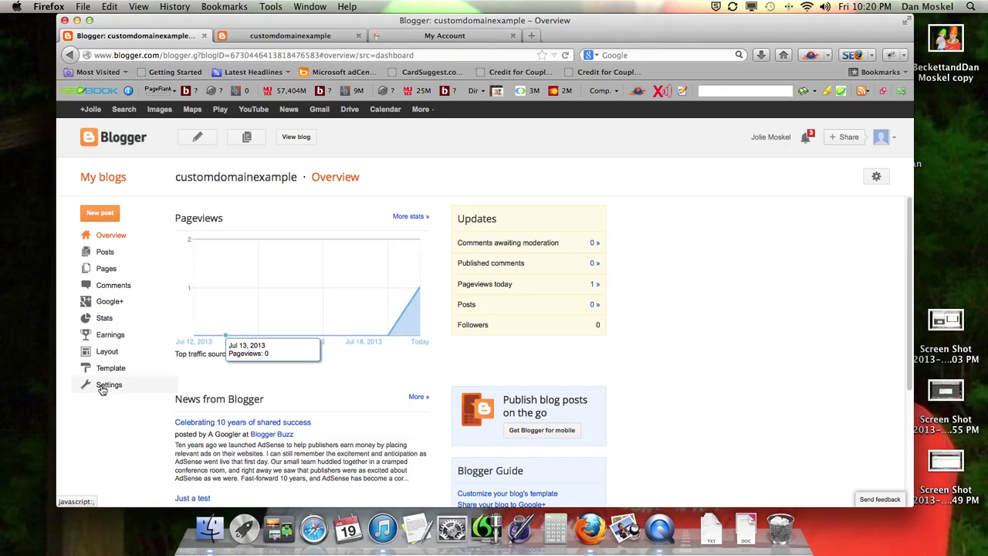
{"action": "left_click", "coordinate": [109, 386]}
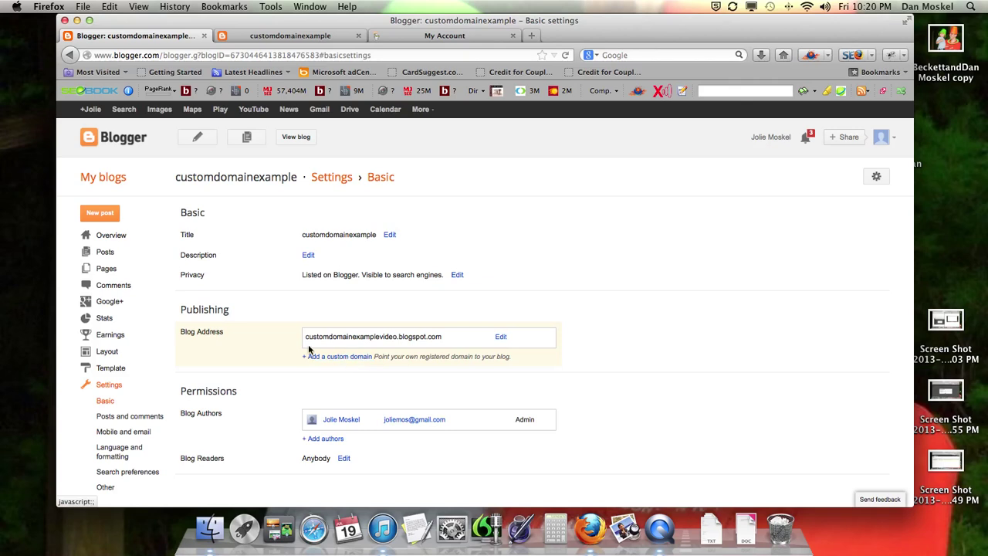
{"action": "double_click", "coordinate": [186, 310]}
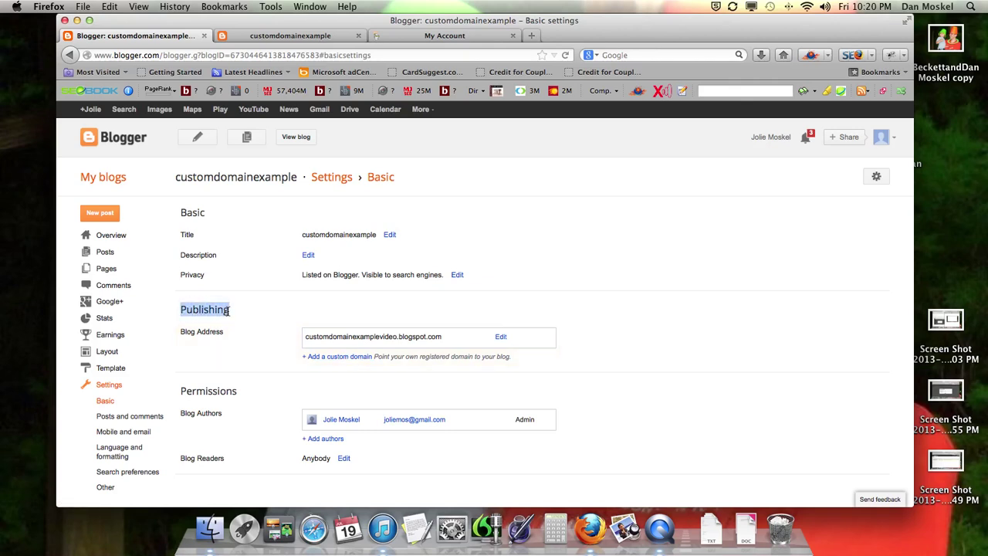
{"action": "left_click", "coordinate": [181, 337]}
{"action": "triple_click", "coordinate": [180, 336]}
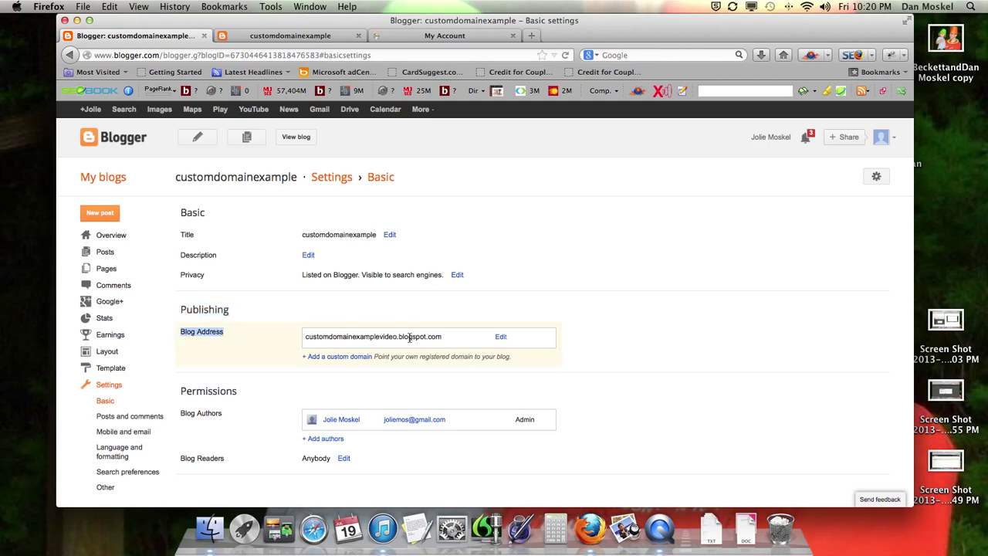
{"action": "left_click", "coordinate": [355, 361]}
{"action": "left_click", "coordinate": [361, 378]}
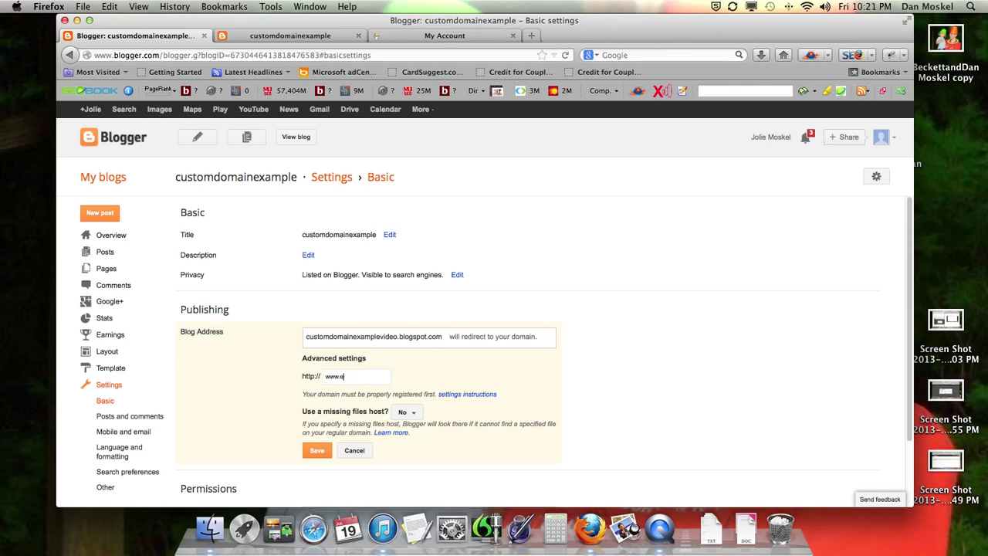
{"action": "type", "text": "www.example.com"}
{"action": "mouse_move", "coordinate": [324, 377]}
{"action": "left_mouse_down"}
{"action": "mouse_move", "coordinate": [384, 376]}
{"action": "mouse_move", "coordinate": [312, 376]}
{"action": "left_mouse_up"}
{"action": "left_click", "coordinate": [316, 450]}
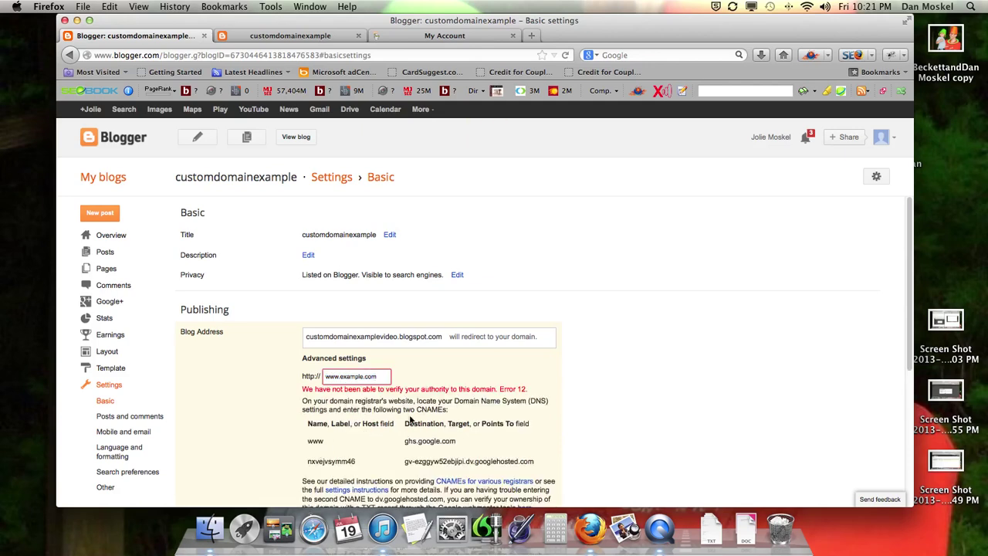
Examine the domain verification error and the two CNAME records required for the custom domain
{"action": "left_click_drag", "start_coordinate": [434, 388], "coordinate": [529, 391]}
{"action": "left_click_drag", "start_coordinate": [386, 389], "coordinate": [529, 393]}
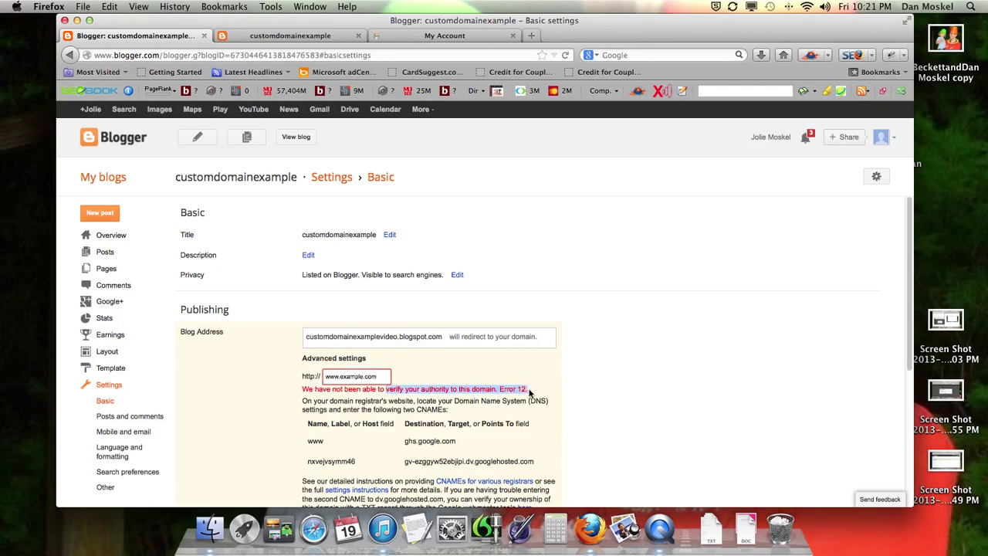
{"action": "scroll", "coordinate": [484, 399], "scroll_direction": "down", "scroll_amount": 2}
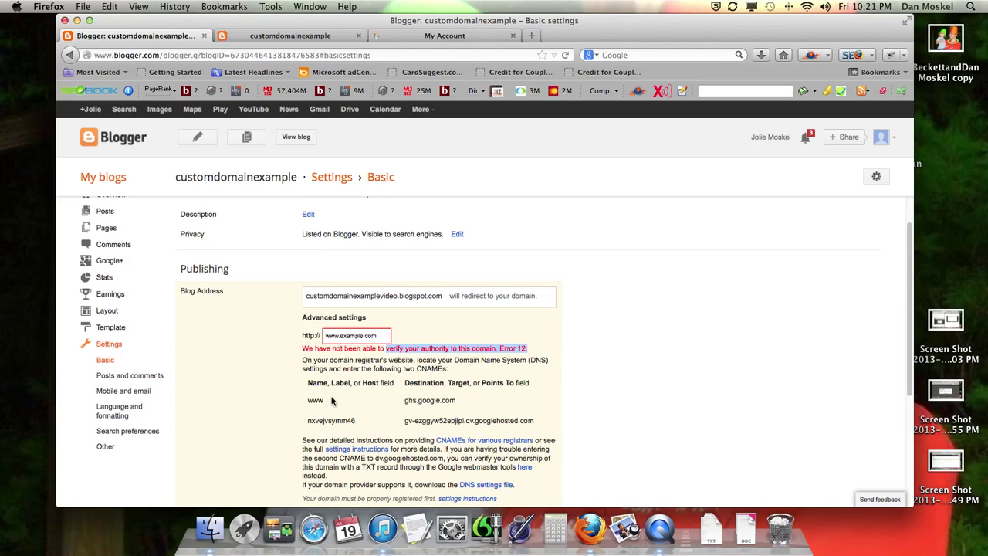
{"action": "left_click_drag", "start_coordinate": [307, 399], "coordinate": [538, 422]}
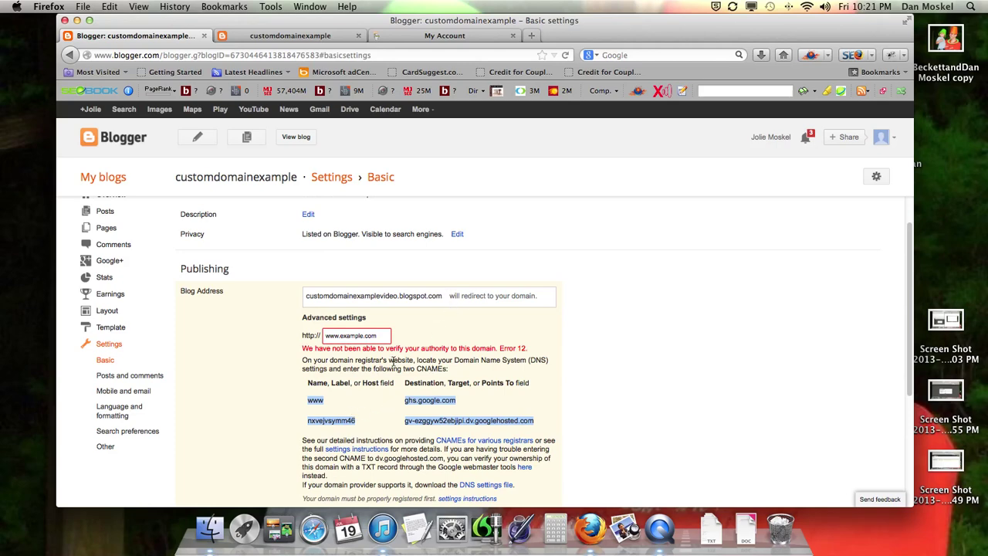
Switch to the GoDaddy account and open the details of its registered domain from the domains list
{"action": "left_click", "coordinate": [453, 36]}
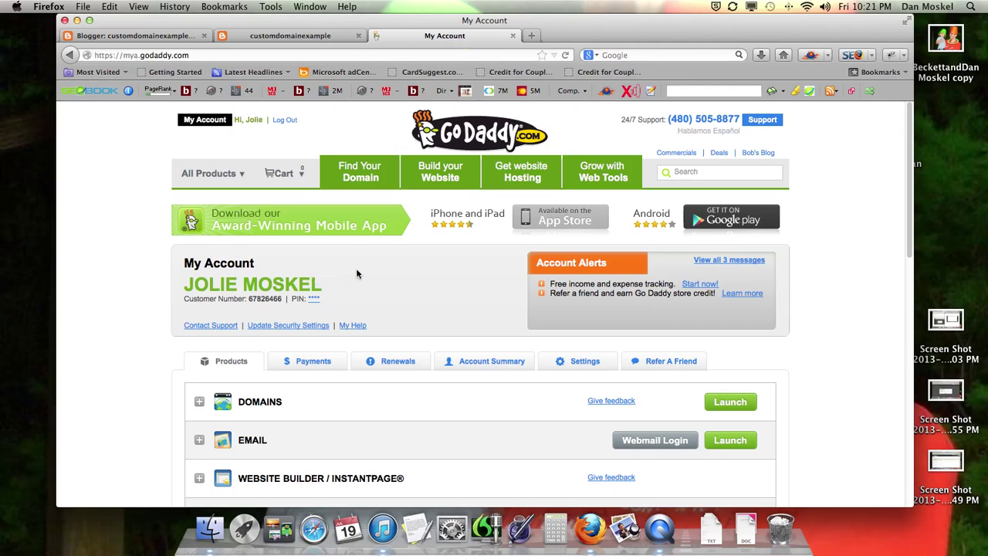
{"action": "scroll", "coordinate": [356, 273], "scroll_direction": "down", "scroll_amount": 1}
{"action": "scroll", "coordinate": [350, 273], "scroll_direction": "down", "scroll_amount": 5}
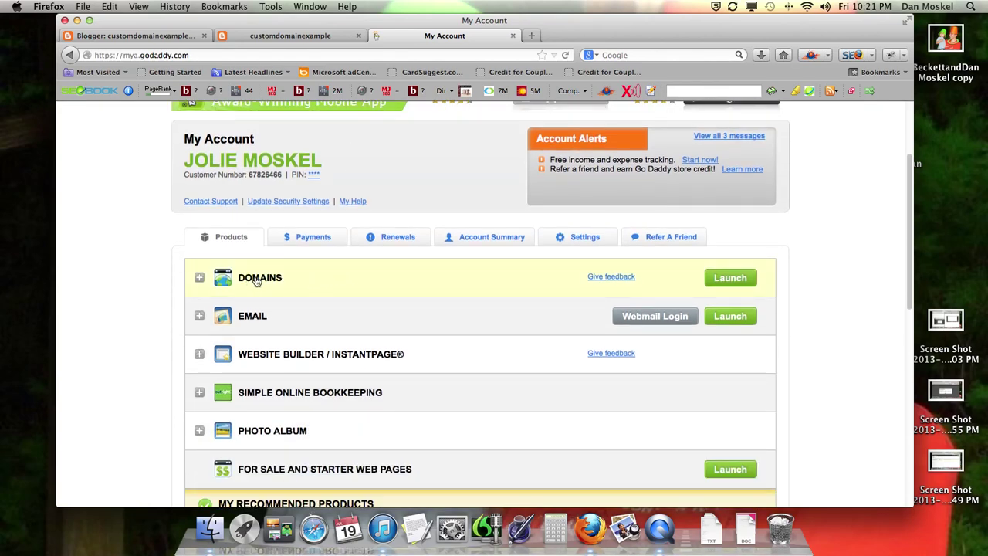
{"action": "left_click", "coordinate": [252, 281]}
{"action": "scroll", "coordinate": [274, 280], "scroll_direction": "up", "scroll_amount": 3}
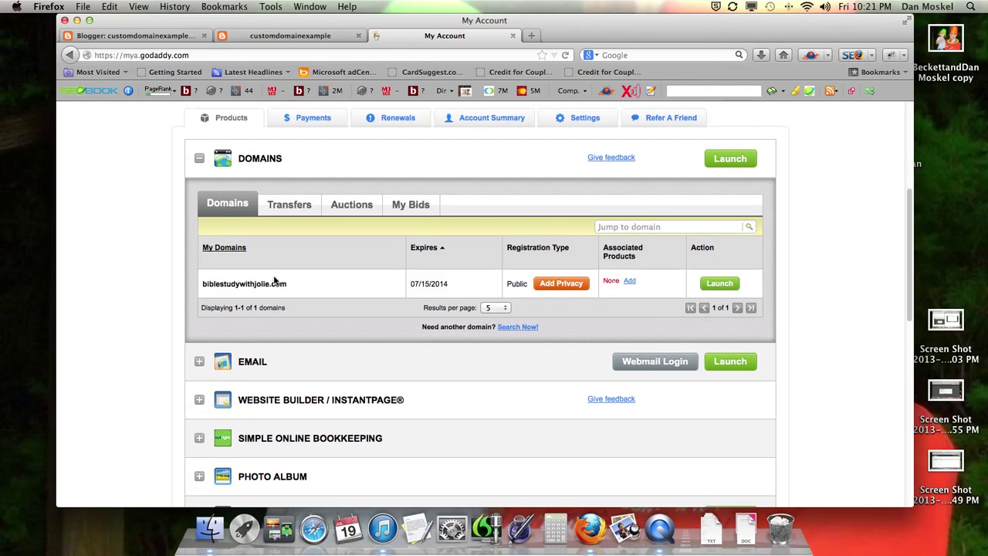
{"action": "left_click_drag", "start_coordinate": [203, 284], "coordinate": [285, 283]}
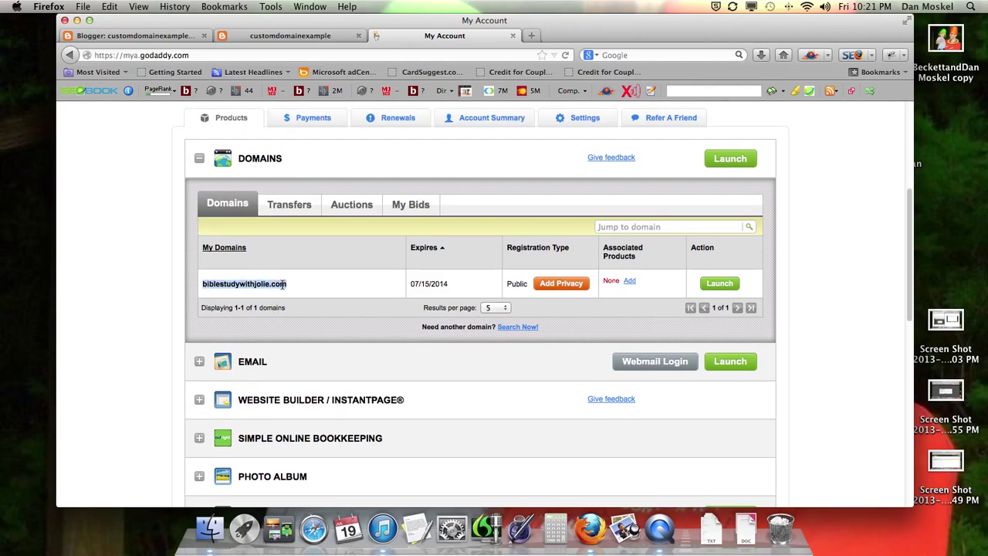
{"action": "left_click", "coordinate": [724, 284]}
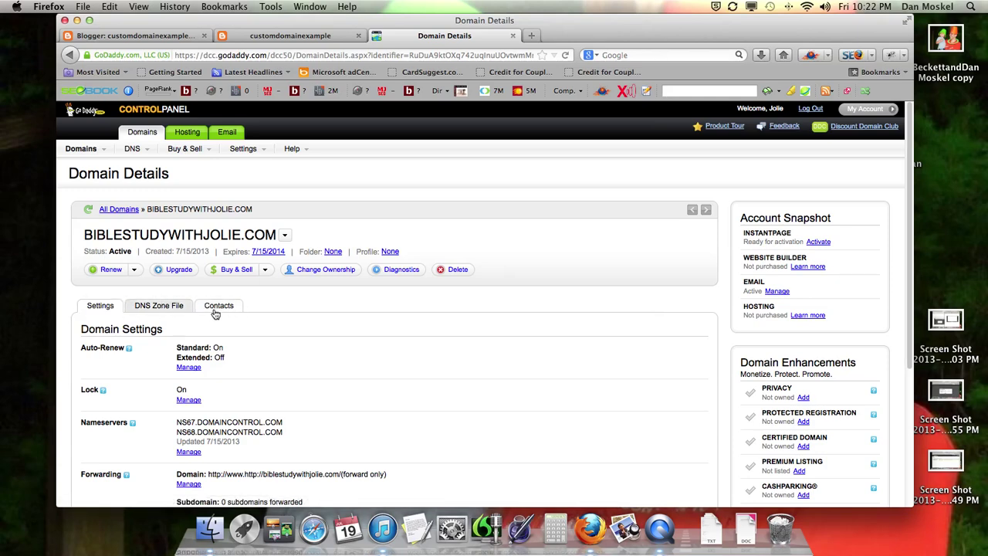
Open the domain's DNS zone file for editing and find the www record among the CNAME aliases
{"action": "left_click", "coordinate": [163, 307]}
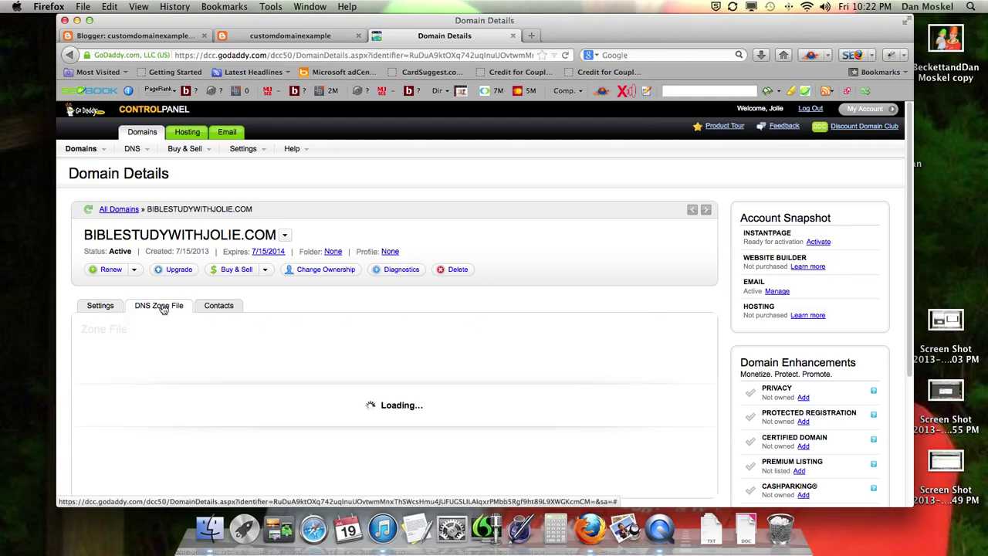
{"action": "scroll", "coordinate": [165, 309], "scroll_direction": "down", "scroll_amount": 1}
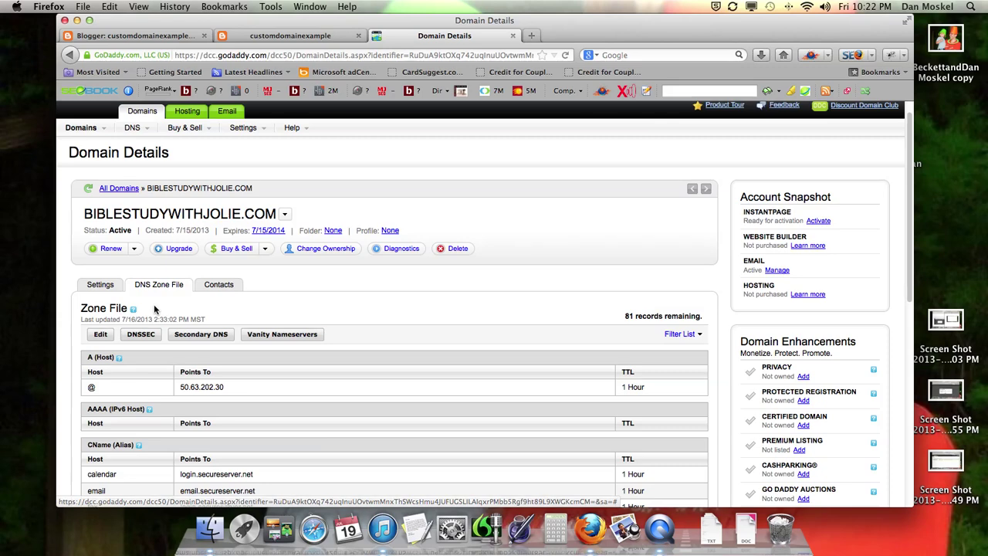
{"action": "left_click", "coordinate": [100, 338]}
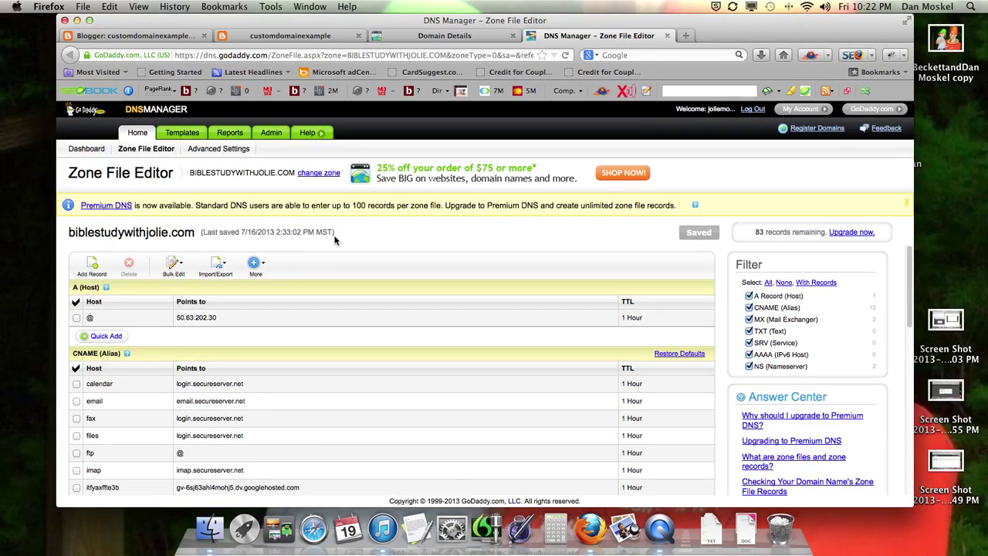
{"action": "scroll", "coordinate": [409, 253], "scroll_direction": "down", "scroll_amount": 3}
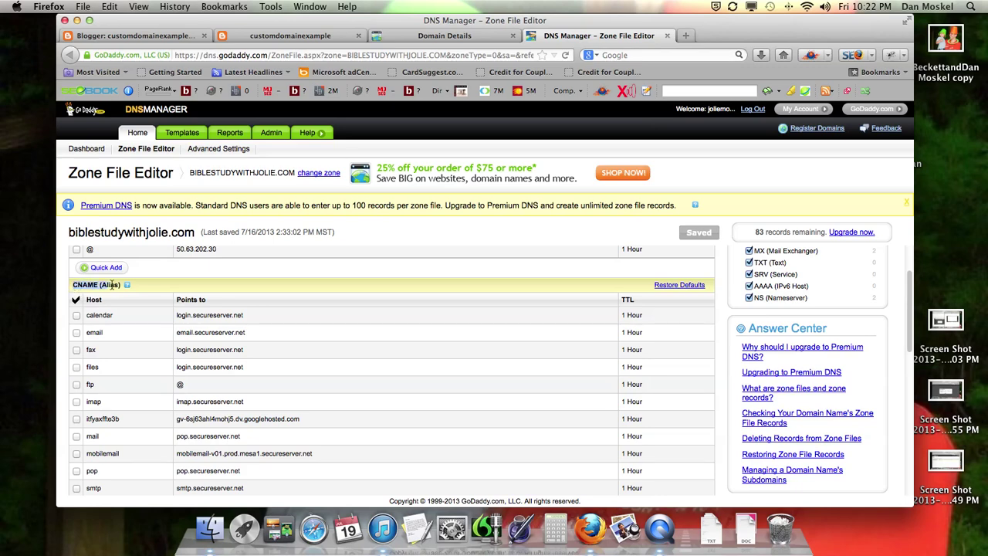
{"action": "mouse_move", "coordinate": [128, 285]}
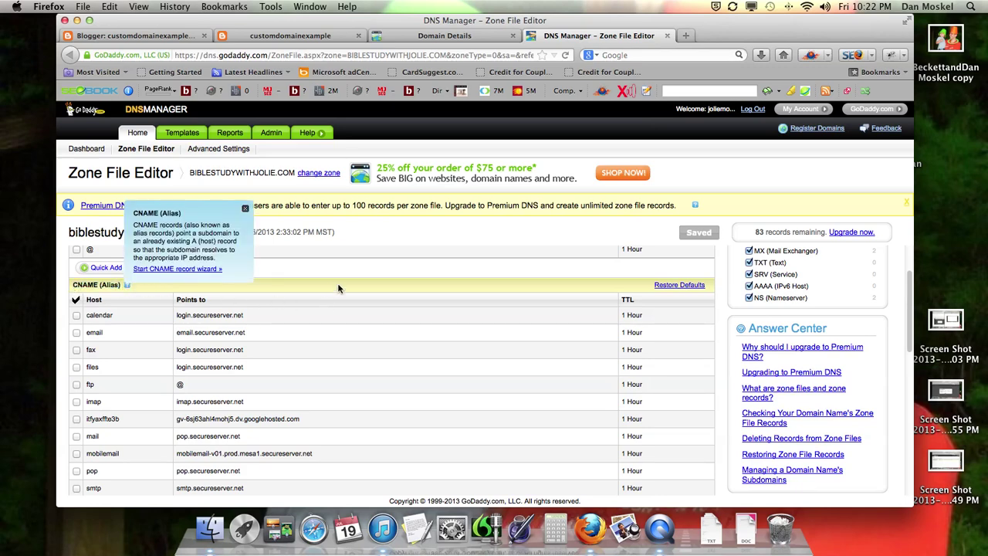
{"action": "scroll", "coordinate": [262, 295], "scroll_direction": "down", "scroll_amount": 4}
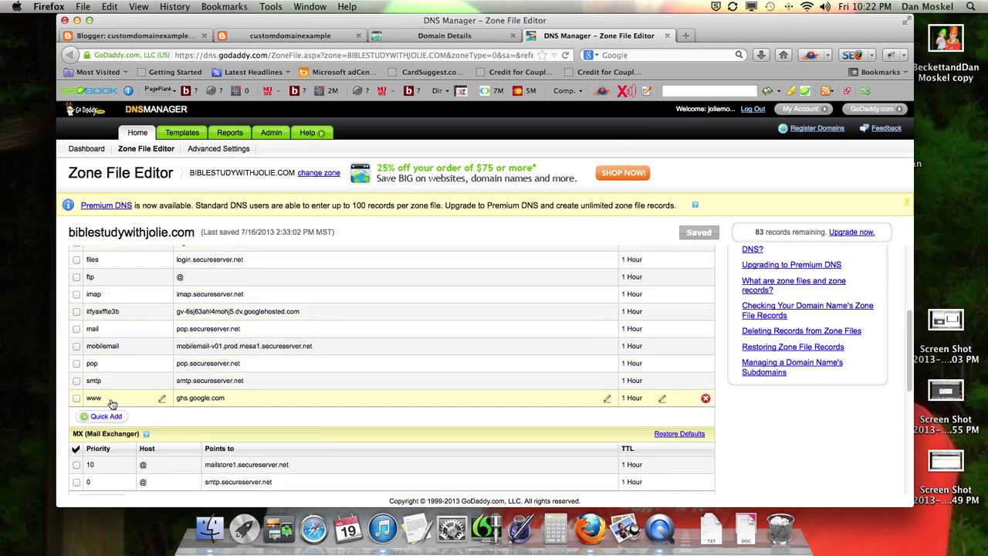
Open the www CNAME record for editing and copy the ghs.google.com destination from the Blogger settings
{"action": "left_click", "coordinate": [162, 400]}
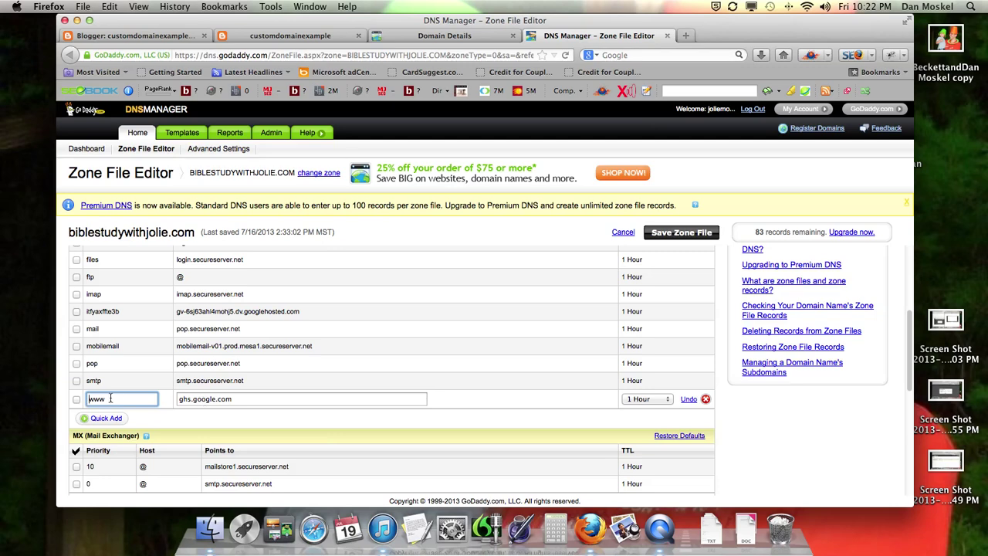
{"action": "left_click", "coordinate": [164, 36]}
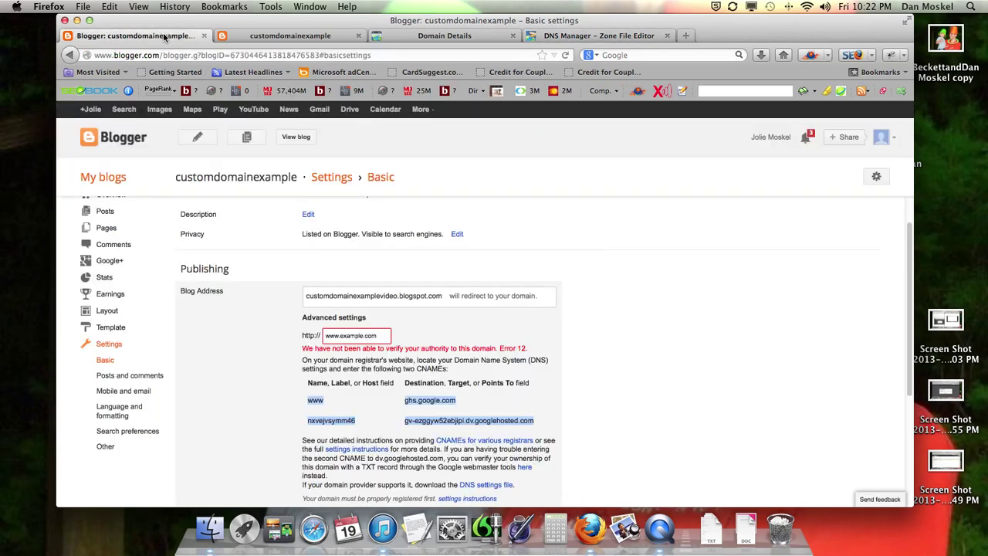
{"action": "double_click", "coordinate": [327, 402]}
{"action": "left_click_drag", "start_coordinate": [406, 399], "coordinate": [456, 400]}
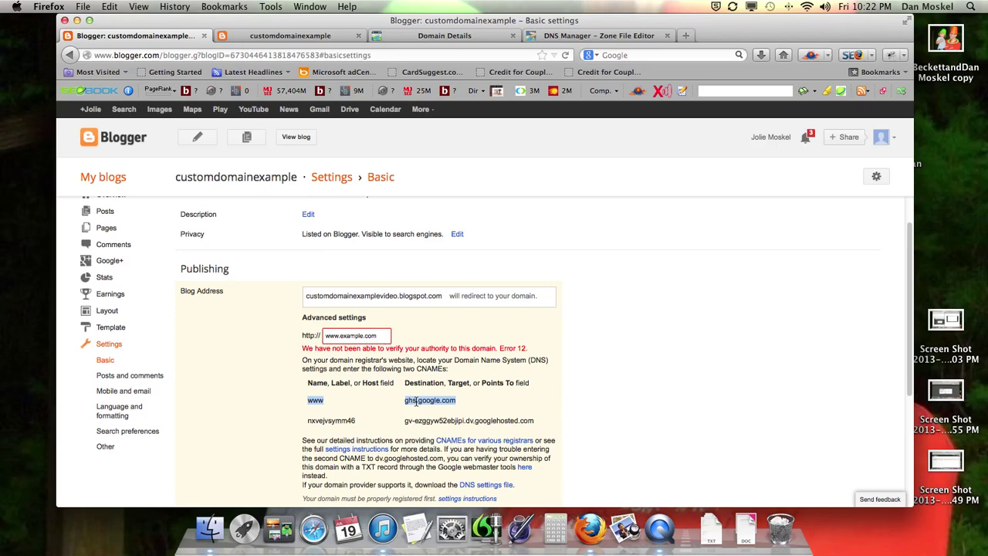
{"action": "left_click", "coordinate": [416, 399]}
{"action": "left_click_drag", "start_coordinate": [405, 400], "coordinate": [449, 400]}
{"action": "right_click", "coordinate": [446, 402]}
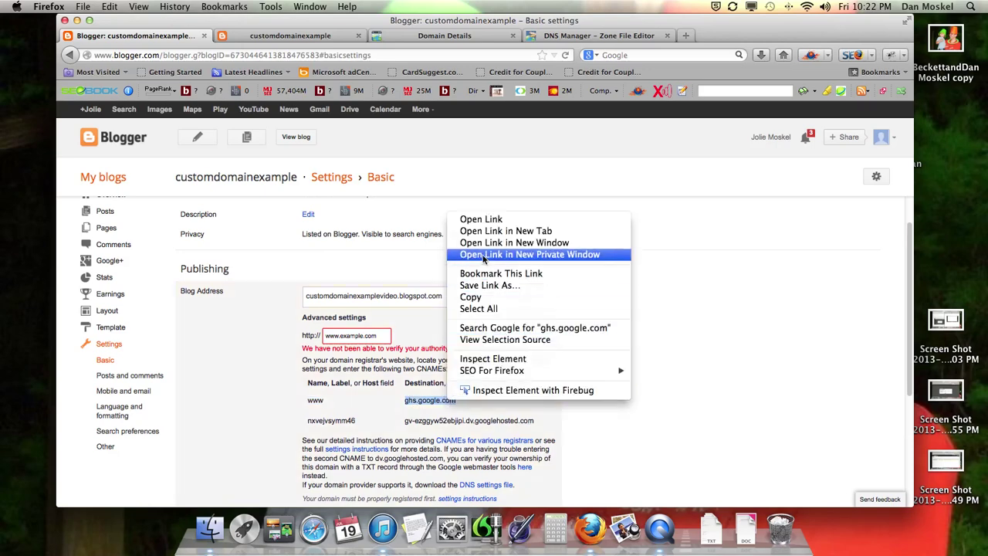
{"action": "left_click", "coordinate": [479, 300]}
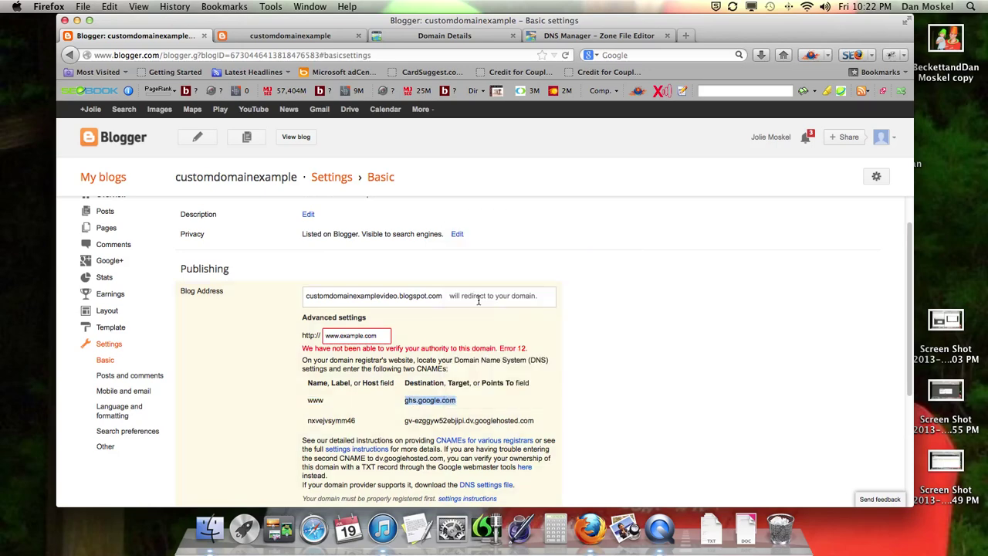
Point the www CNAME record in the GoDaddy zone file to ghs.google.com
{"action": "left_click", "coordinate": [590, 35]}
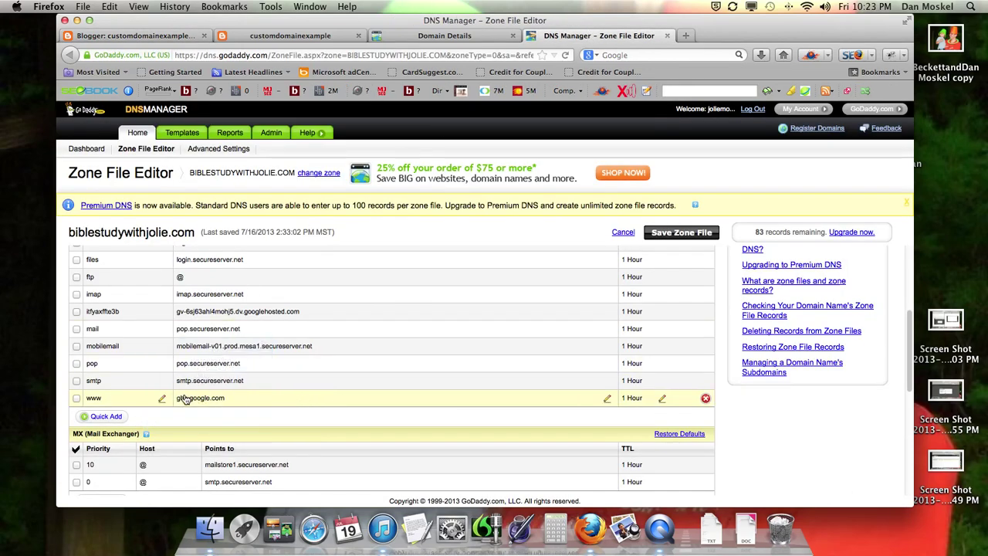
{"action": "left_click", "coordinate": [163, 399]}
{"action": "left_click_drag", "start_coordinate": [226, 398], "coordinate": [161, 401]}
{"action": "type", "text": "@"}
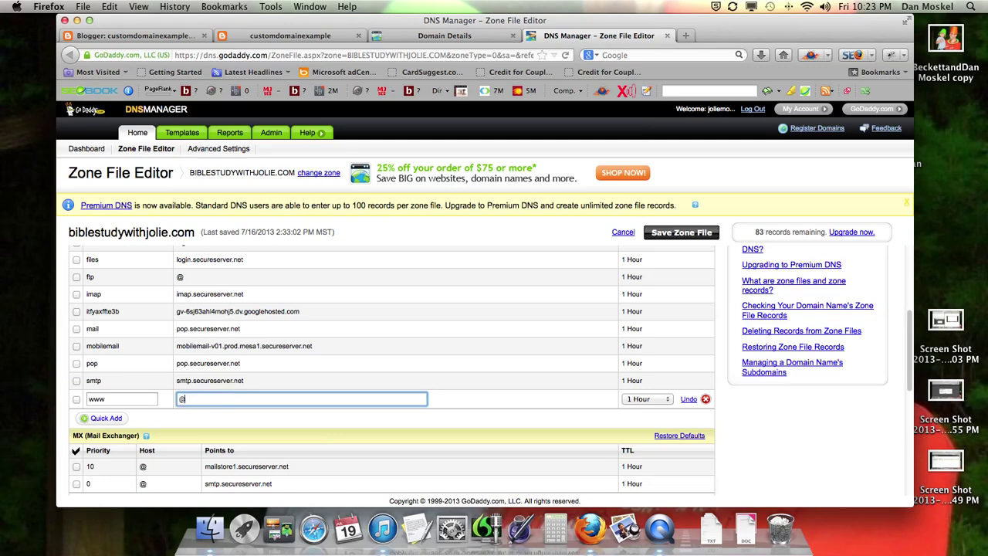
{"action": "key", "text": "super+v"}
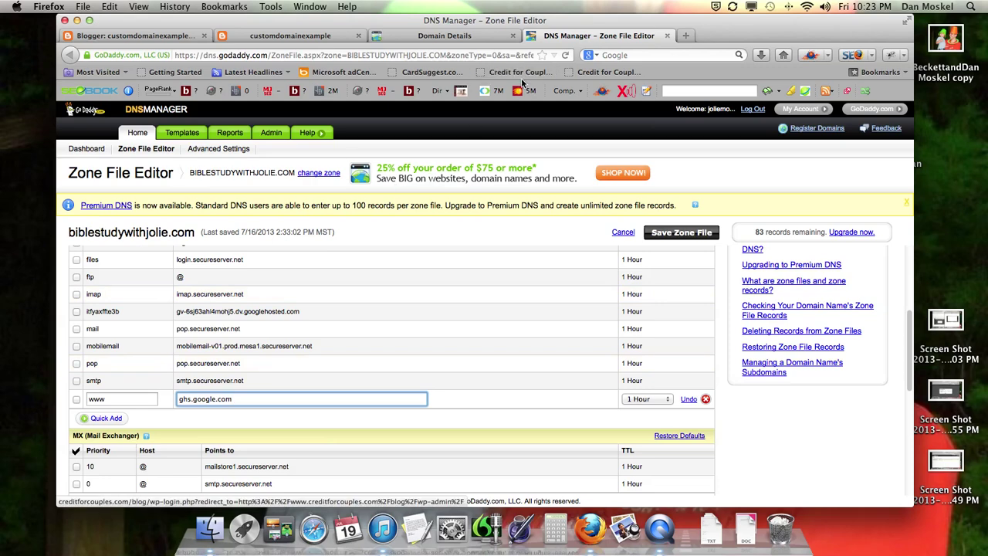
Return to the GoDaddy zone file and add a blank CNAME record below the www record
{"action": "left_click", "coordinate": [199, 37]}
{"action": "left_click", "coordinate": [602, 39]}
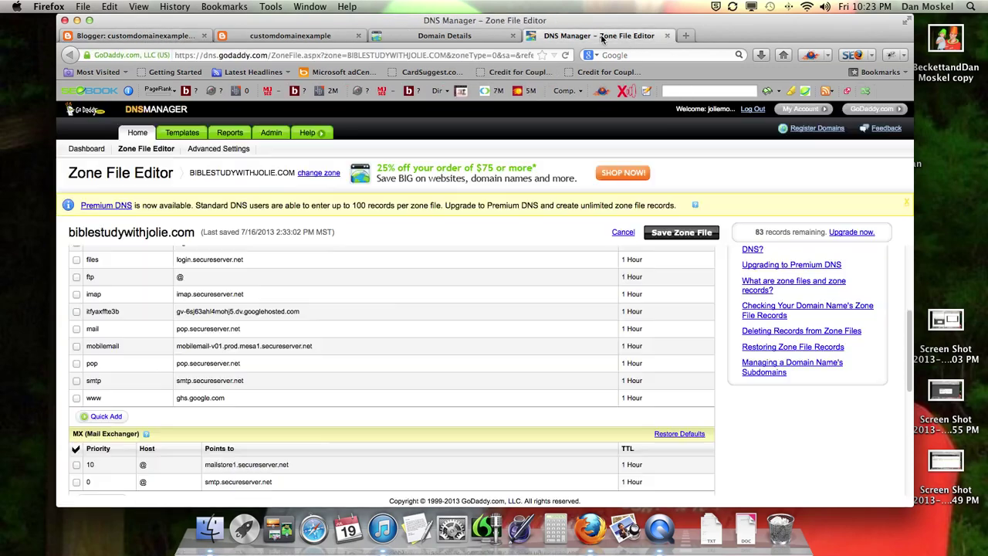
{"action": "scroll", "coordinate": [219, 409], "scroll_direction": "down", "scroll_amount": 2}
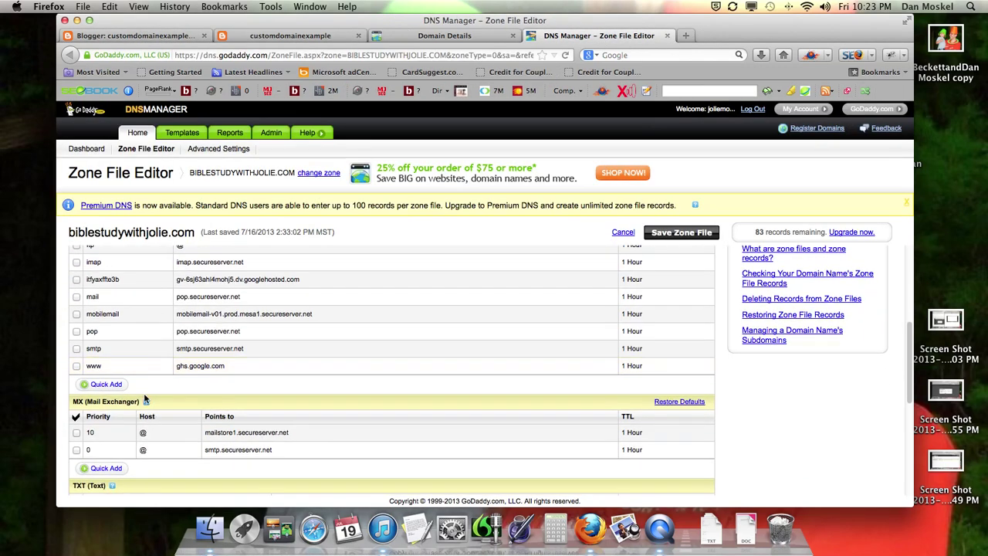
{"action": "left_click", "coordinate": [105, 385]}
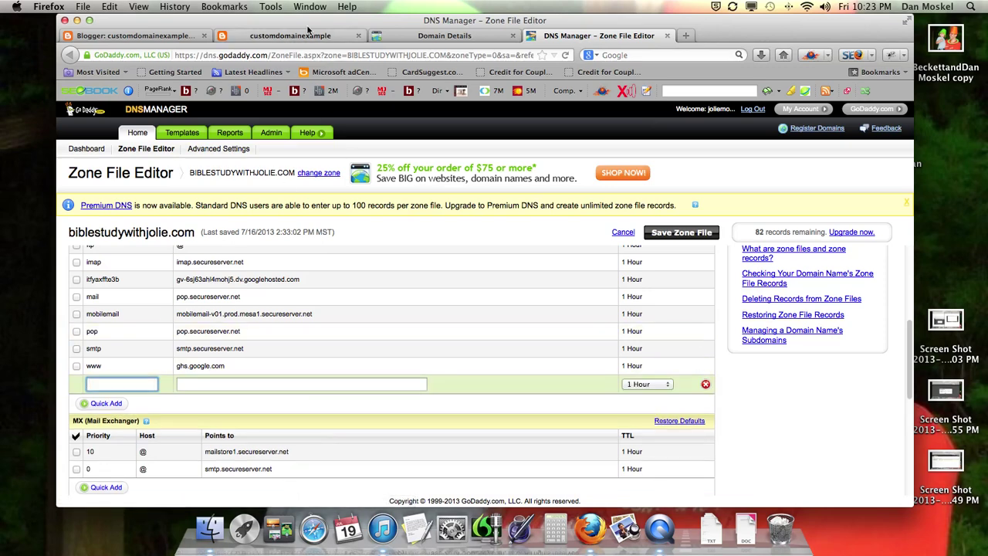
Copy the host name of the second required CNAME from the Blogger settings into the blank zone file record's host field
{"action": "left_click", "coordinate": [135, 35]}
{"action": "left_click", "coordinate": [324, 418]}
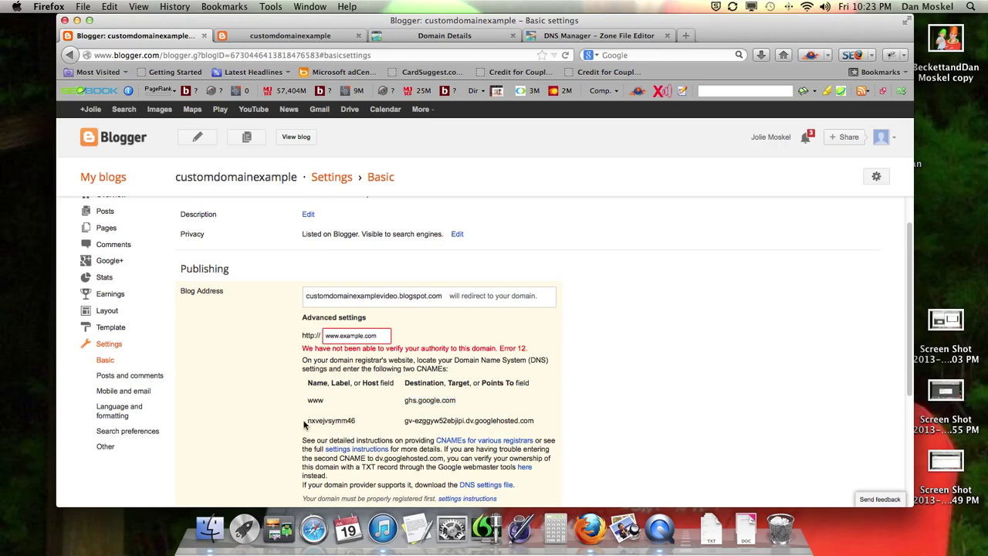
{"action": "left_click_drag", "start_coordinate": [307, 423], "coordinate": [540, 428]}
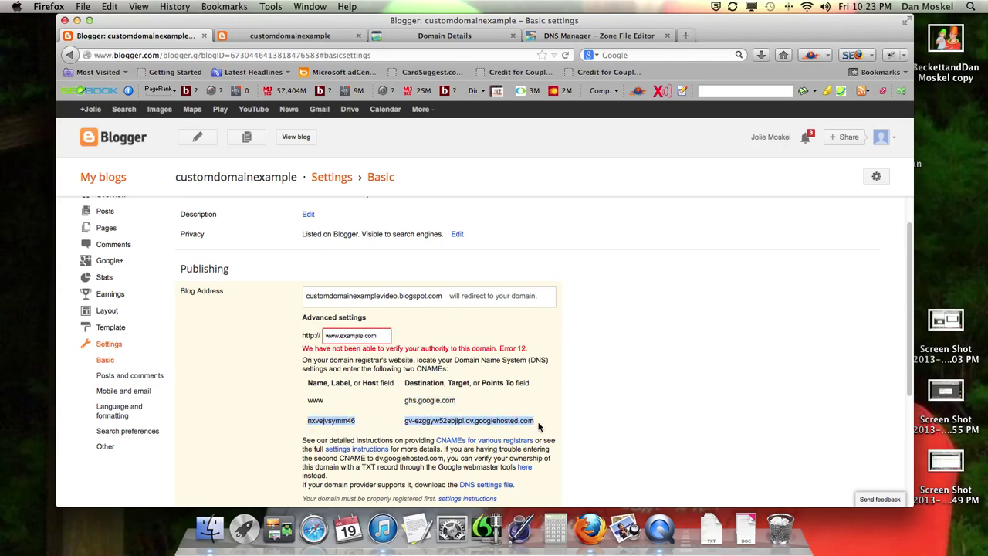
{"action": "left_click", "coordinate": [370, 426]}
{"action": "left_click_drag", "start_coordinate": [352, 420], "coordinate": [313, 420]}
{"action": "right_click", "coordinate": [313, 420]}
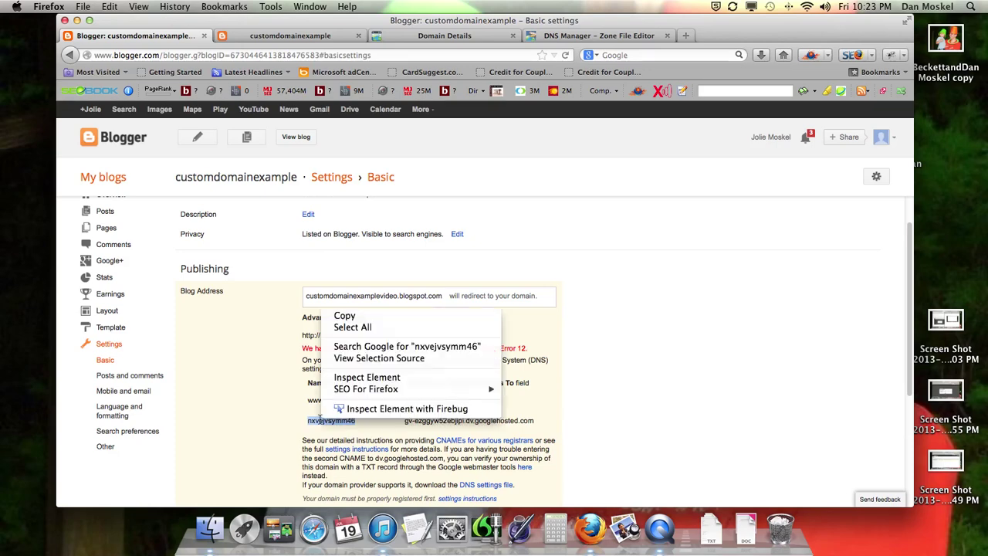
{"action": "left_click", "coordinate": [331, 312]}
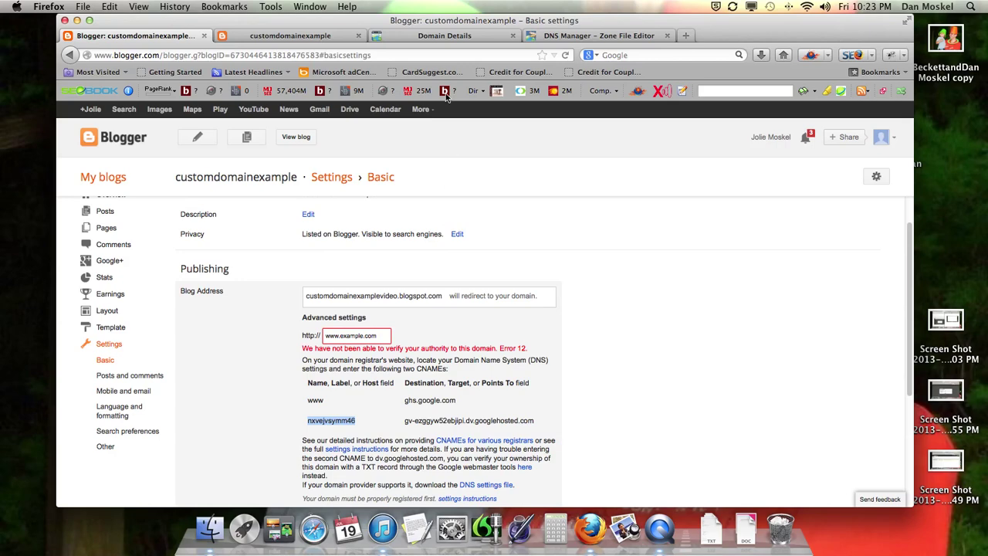
{"action": "left_click", "coordinate": [570, 37]}
{"action": "left_click", "coordinate": [121, 384]}
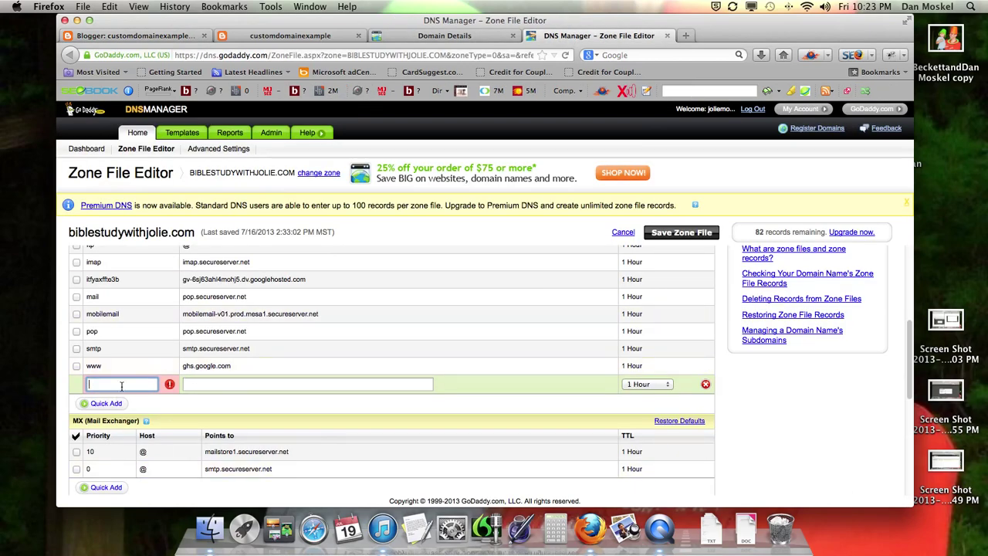
{"action": "key", "text": "super+v"}
Copy the second CNAME's destination from Blogger into the new record's Points To value, and remove that record from the zone file
{"action": "left_click", "coordinate": [174, 37]}
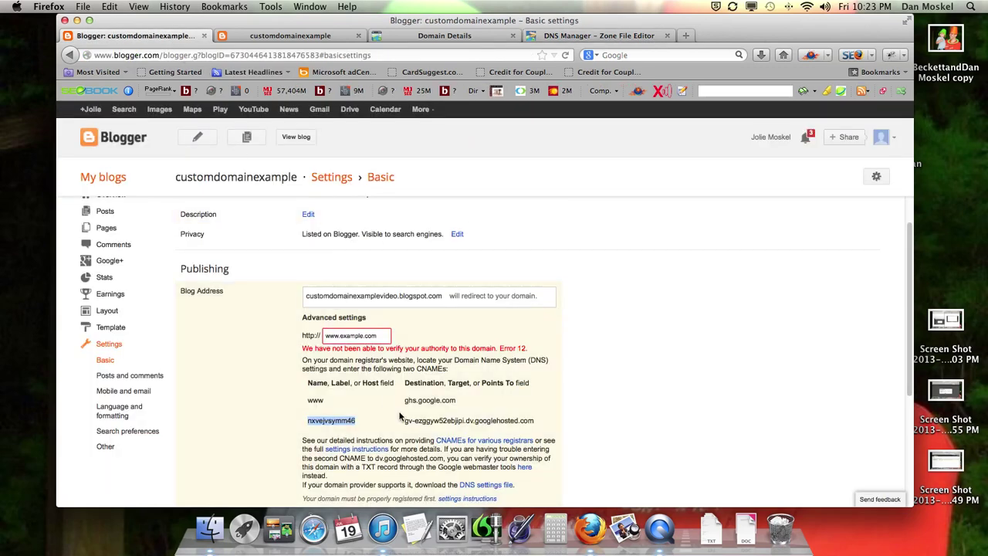
{"action": "left_click_drag", "start_coordinate": [403, 421], "coordinate": [533, 423]}
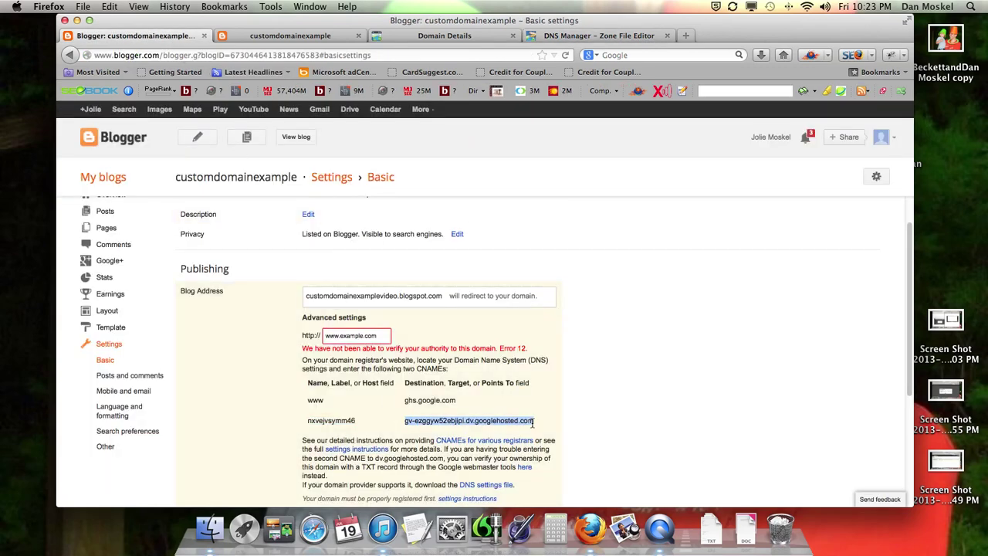
{"action": "right_click", "coordinate": [516, 422]}
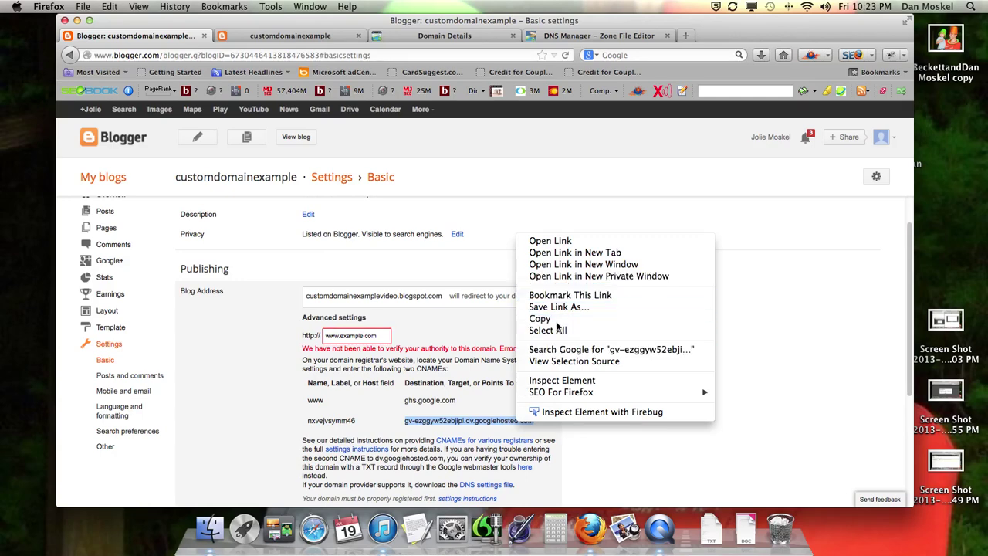
{"action": "left_click", "coordinate": [553, 319]}
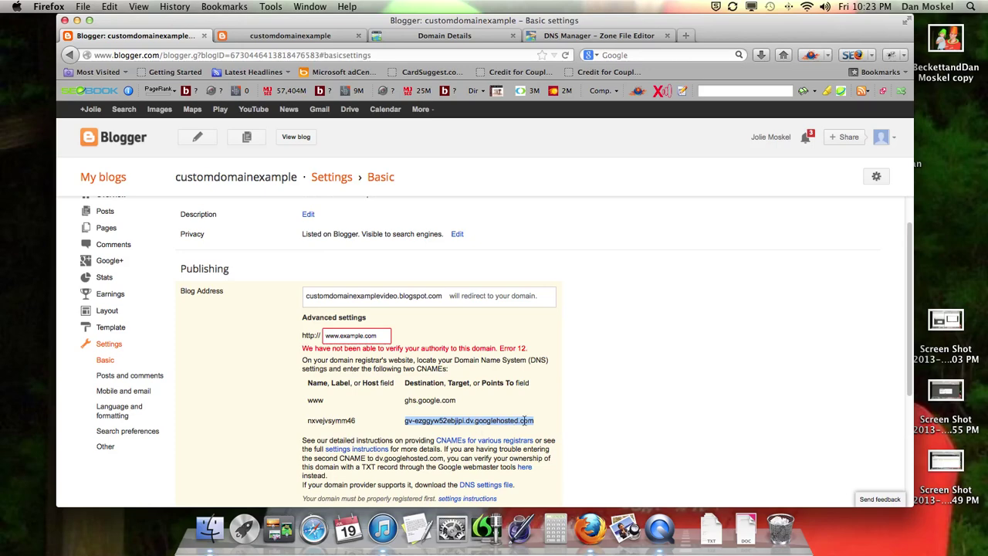
{"action": "left_click", "coordinate": [598, 36]}
{"action": "left_click", "coordinate": [219, 386]}
{"action": "key", "text": "super+v"}
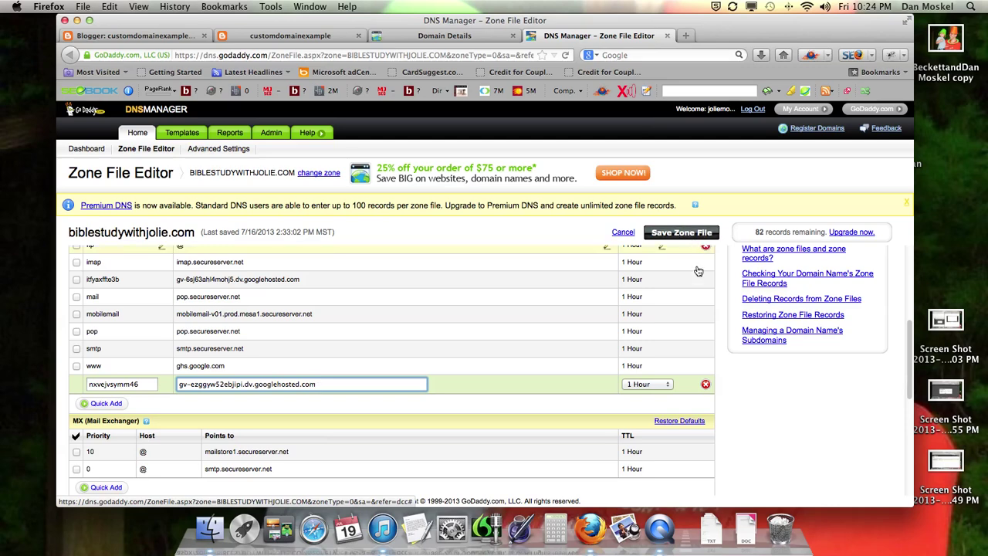
{"action": "left_click", "coordinate": [706, 385]}
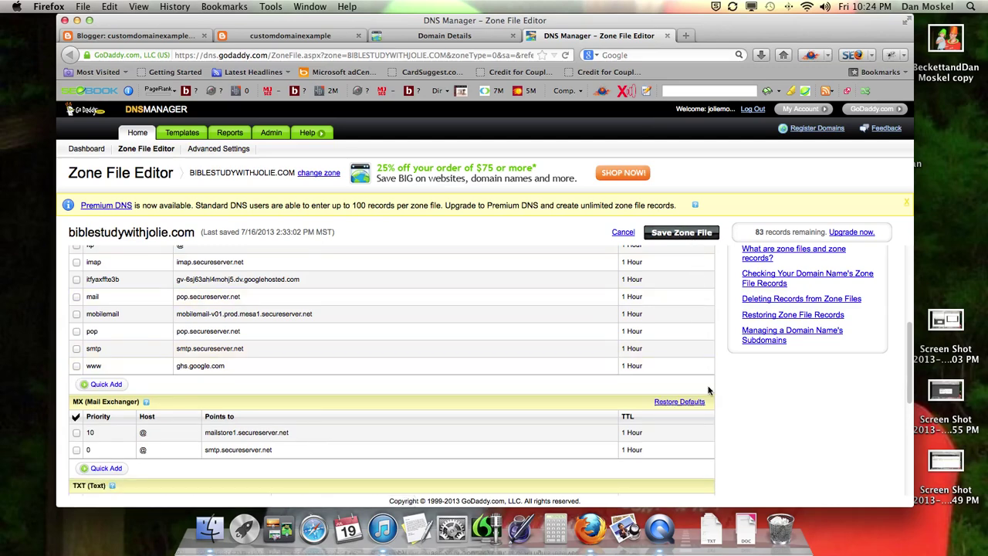
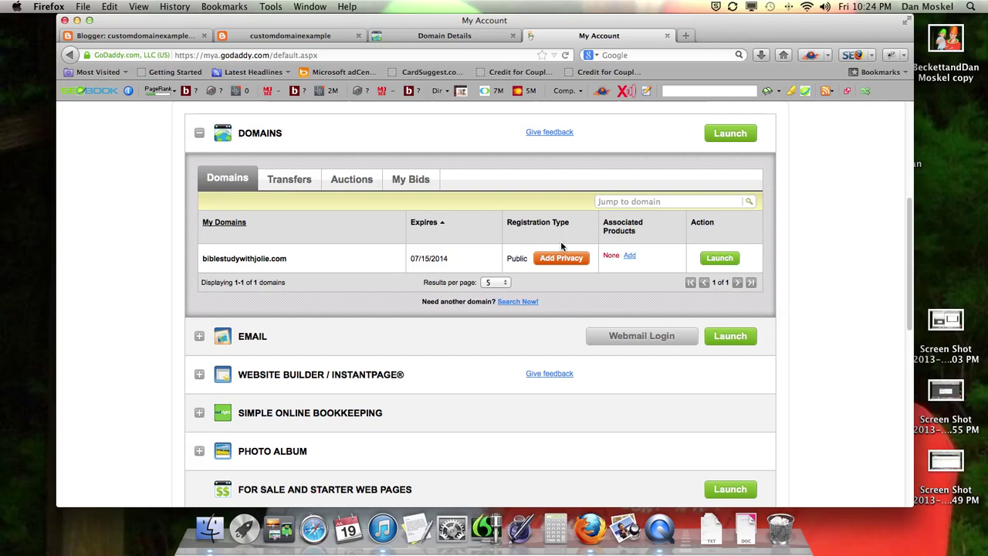
Open the registered domain's details from the account page and go to the list of all domains, declining the product tour
{"action": "scroll", "coordinate": [463, 270], "scroll_direction": "up", "scroll_amount": 5}
{"action": "scroll", "coordinate": [427, 276], "scroll_direction": "down", "scroll_amount": 2}
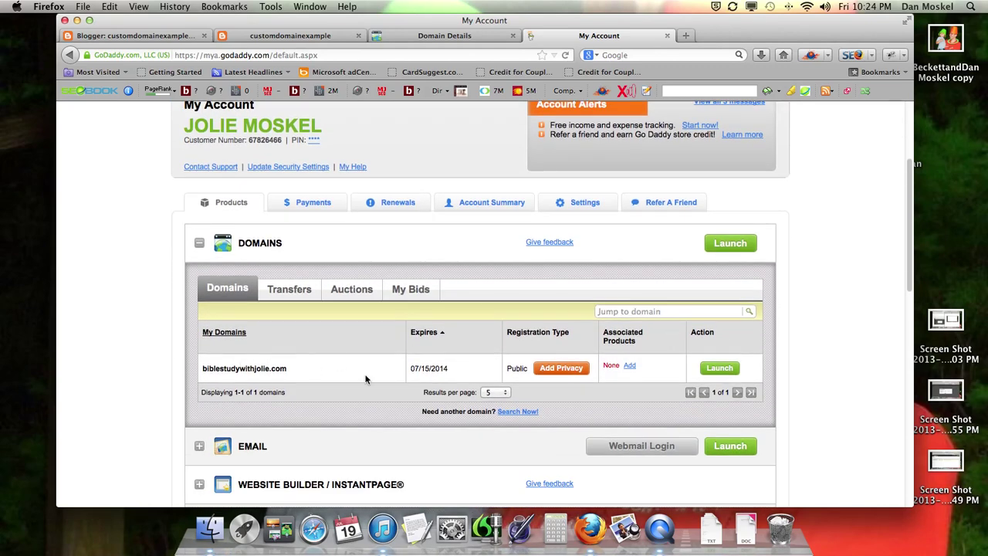
{"action": "left_click", "coordinate": [731, 371]}
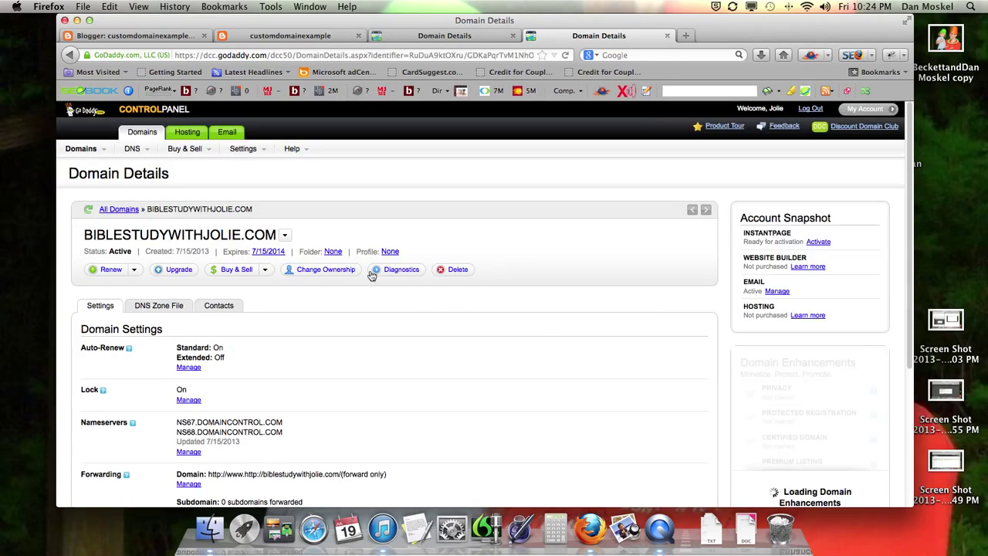
{"action": "left_click", "coordinate": [119, 209]}
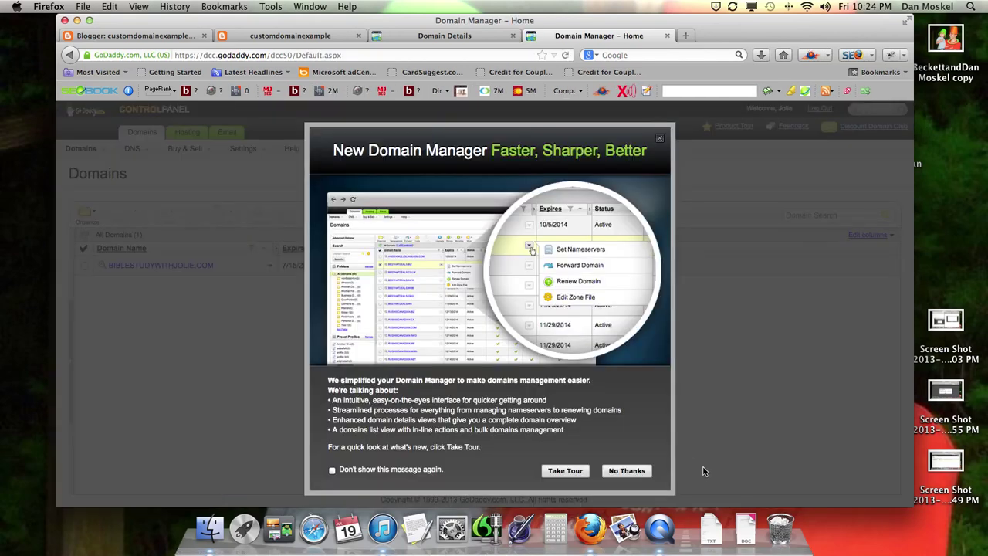
{"action": "left_click", "coordinate": [626, 469]}
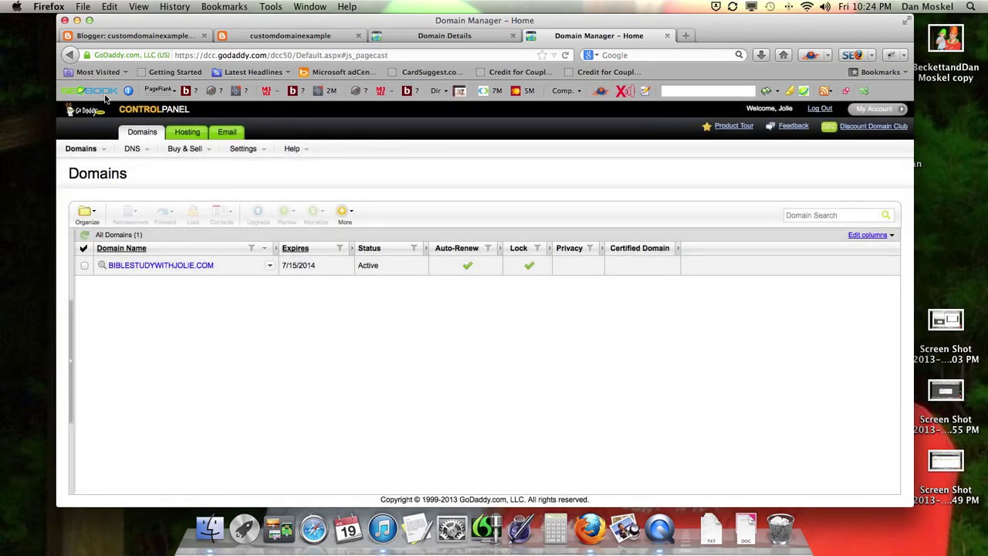
Select the registered domain in the domains list and open its domain forwarding settings
{"action": "key", "text": "super+Tab"}
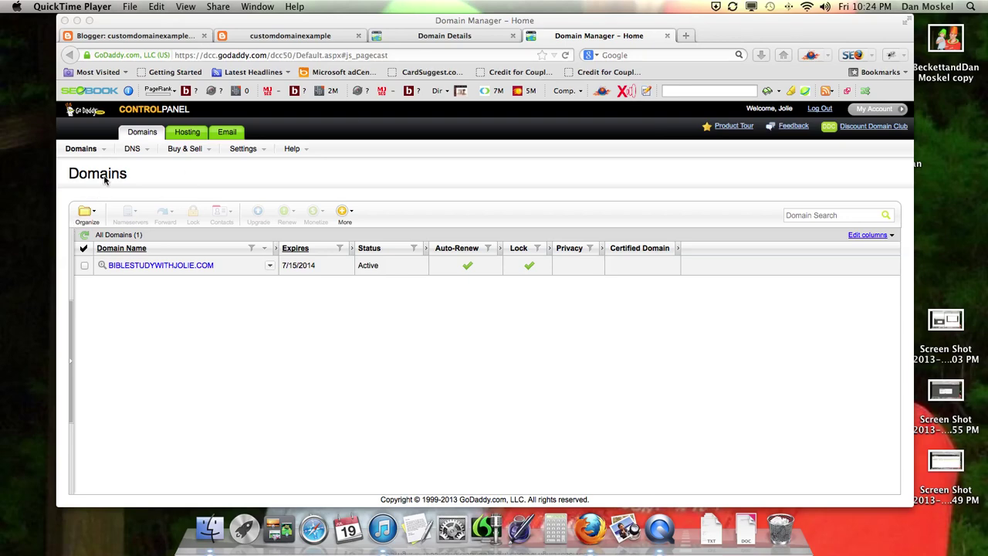
{"action": "left_click", "coordinate": [104, 152]}
{"action": "mouse_move", "coordinate": [105, 154]}
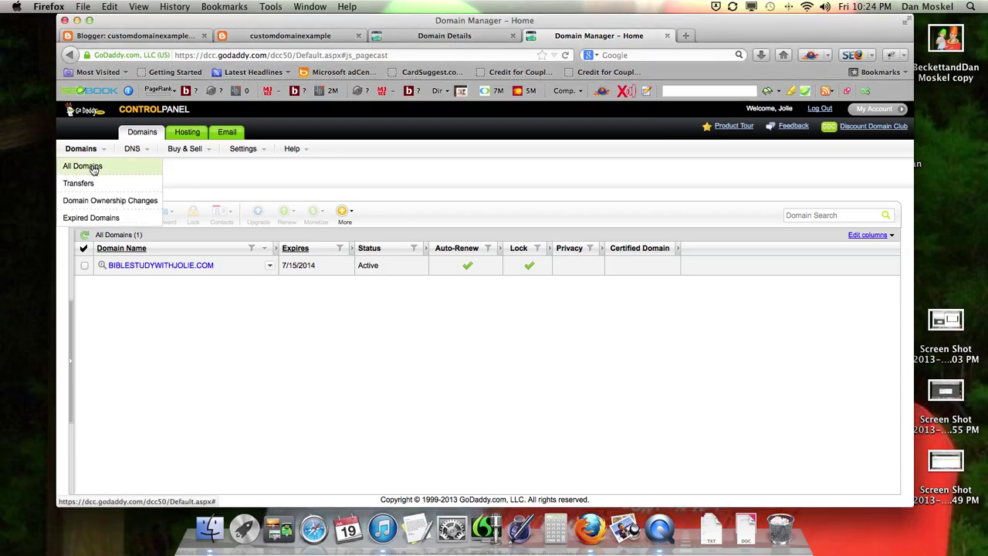
{"action": "left_click", "coordinate": [85, 265]}
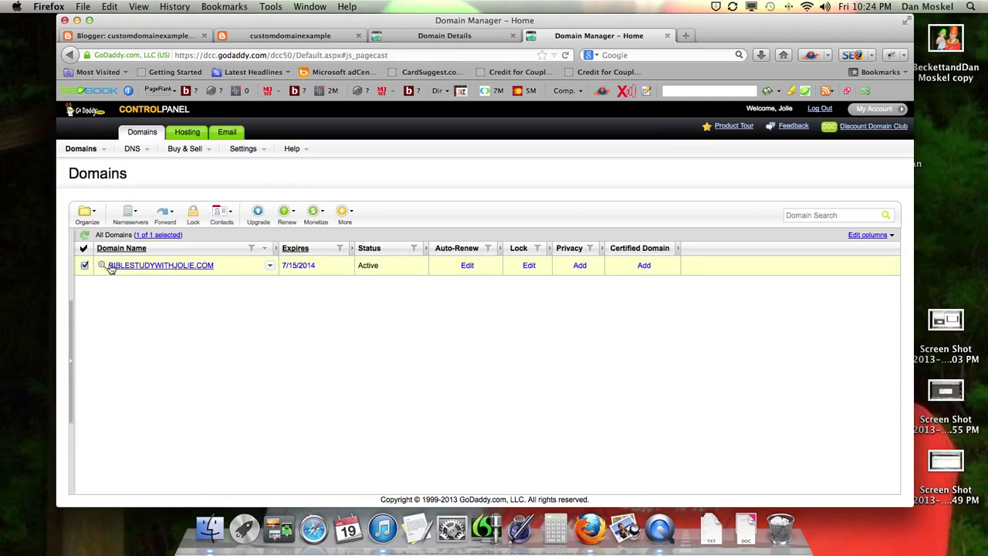
{"action": "left_click", "coordinate": [172, 214]}
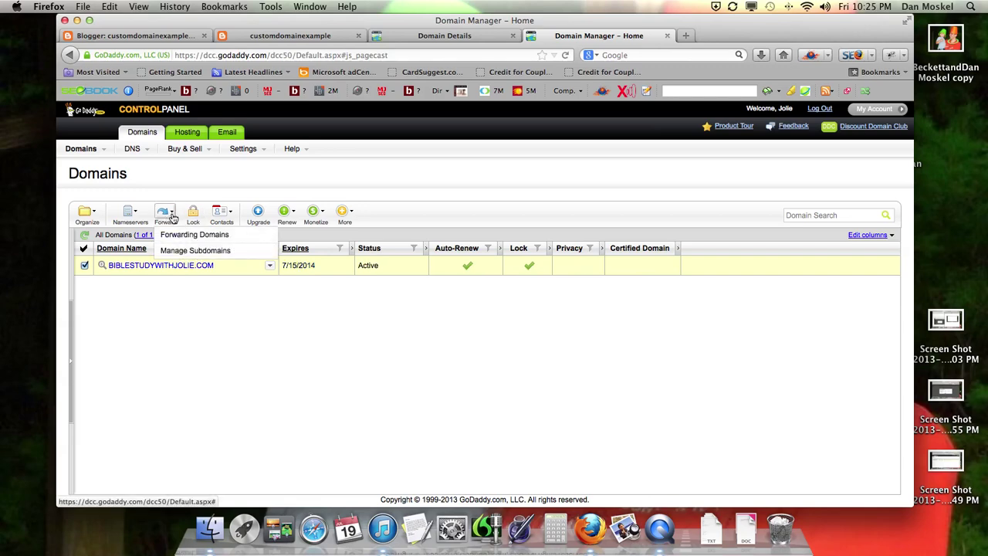
{"action": "left_click", "coordinate": [193, 235]}
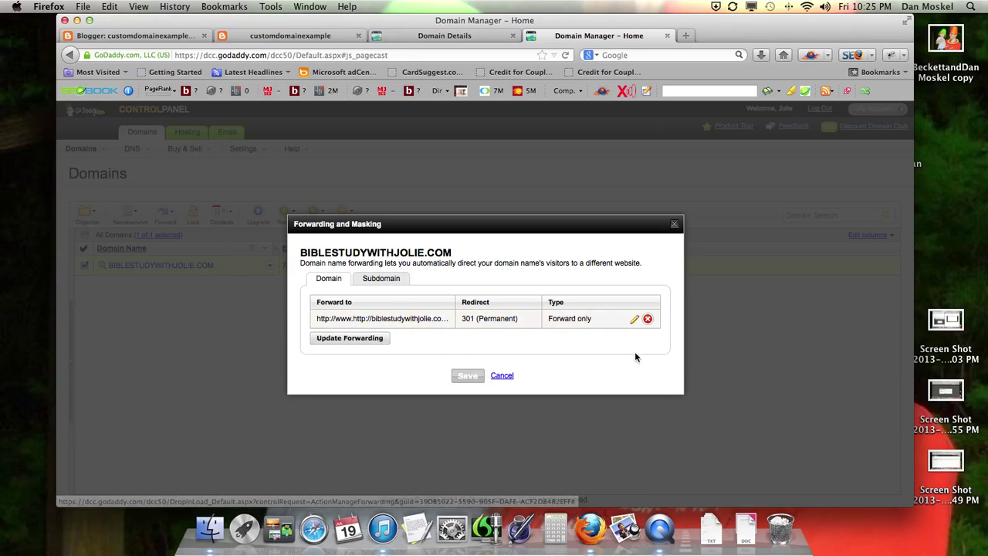
{"action": "left_click", "coordinate": [634, 320]}
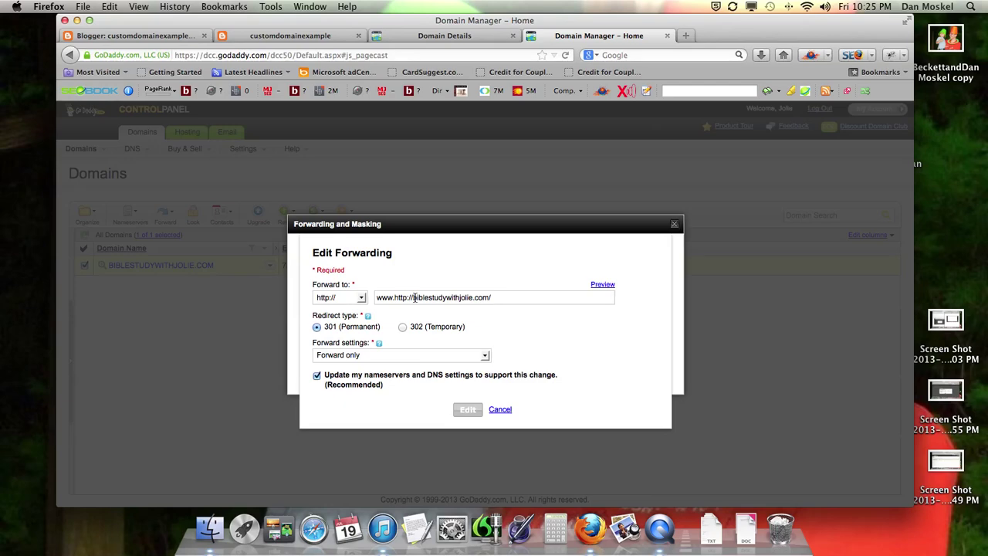
{"action": "left_click_drag", "start_coordinate": [377, 297], "coordinate": [414, 299]}
{"action": "type", "text": "www."}
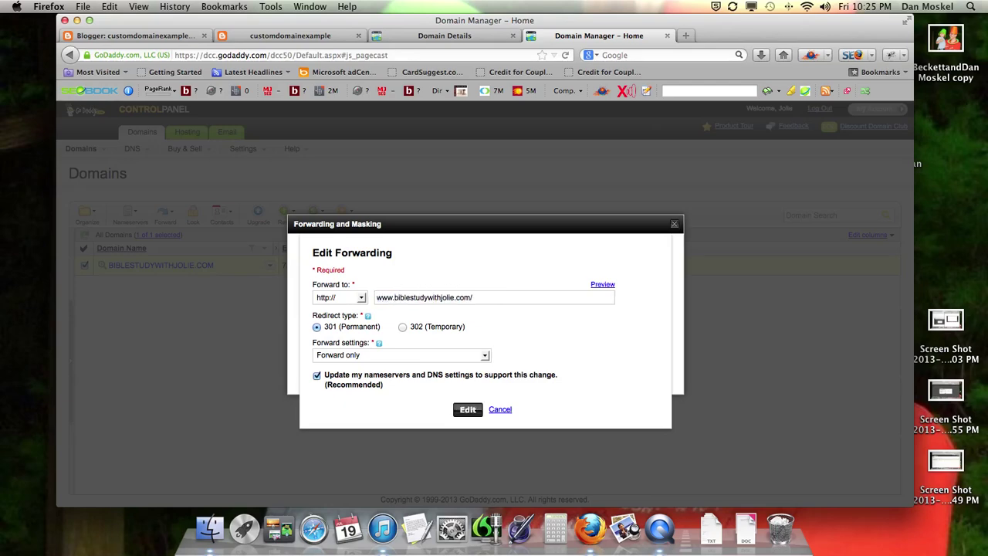
Select the corrected forwarding address, apply the edit and save the domain's forwarding settings
{"action": "left_click_drag", "start_coordinate": [474, 300], "coordinate": [361, 300]}
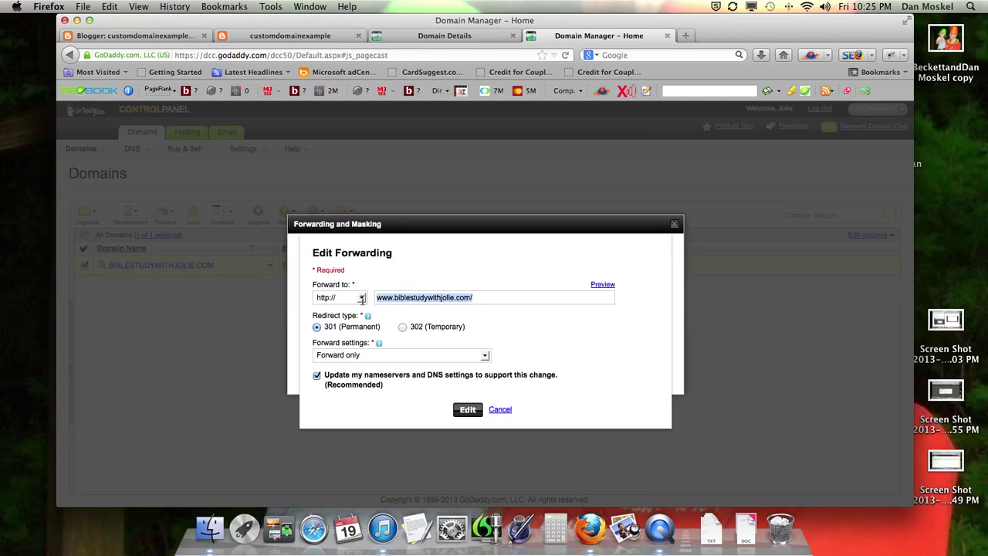
{"action": "left_click", "coordinate": [423, 299]}
{"action": "left_click_drag", "start_coordinate": [485, 298], "coordinate": [375, 298]}
{"action": "right_click", "coordinate": [447, 300]}
{"action": "left_click", "coordinate": [483, 337]}
{"action": "left_click", "coordinate": [505, 325]}
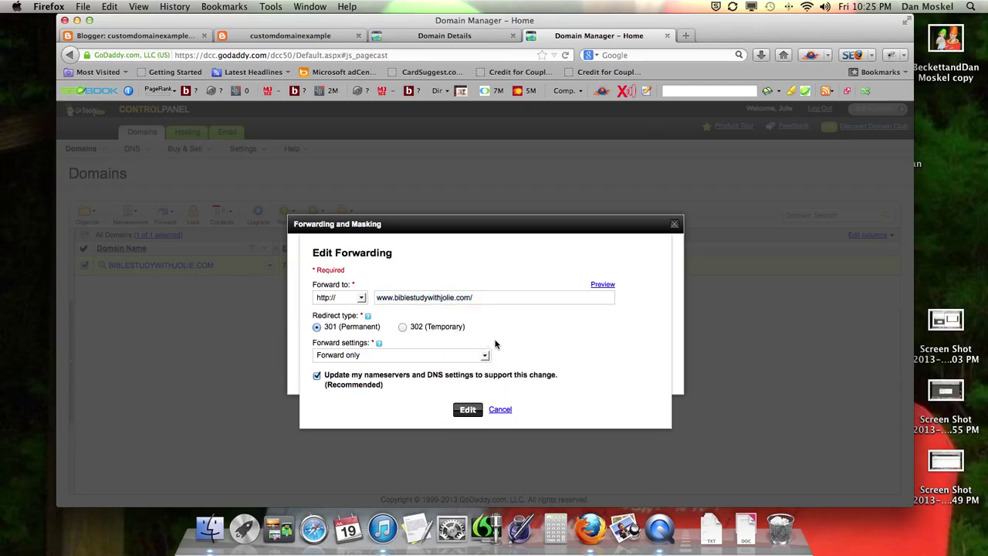
{"action": "left_click", "coordinate": [470, 412]}
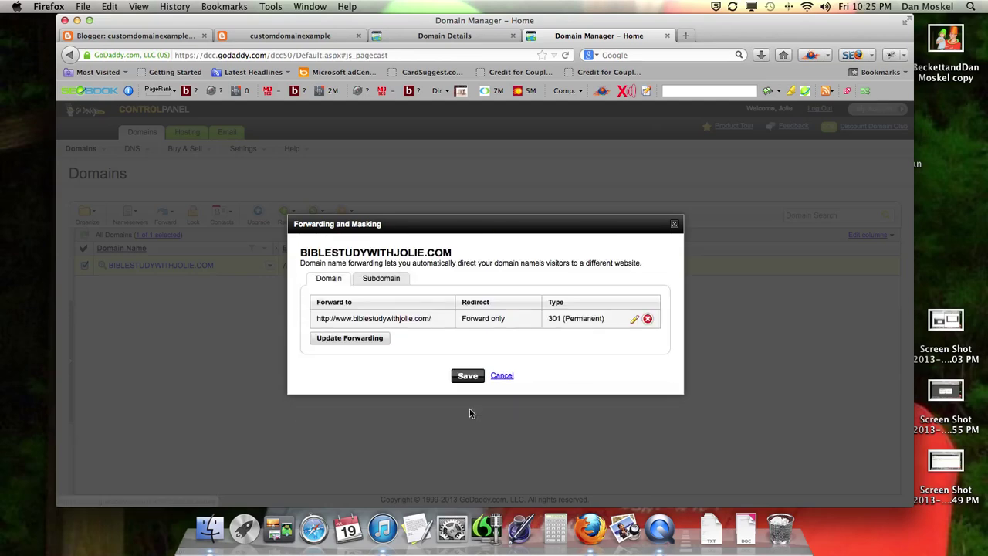
{"action": "left_click", "coordinate": [463, 375]}
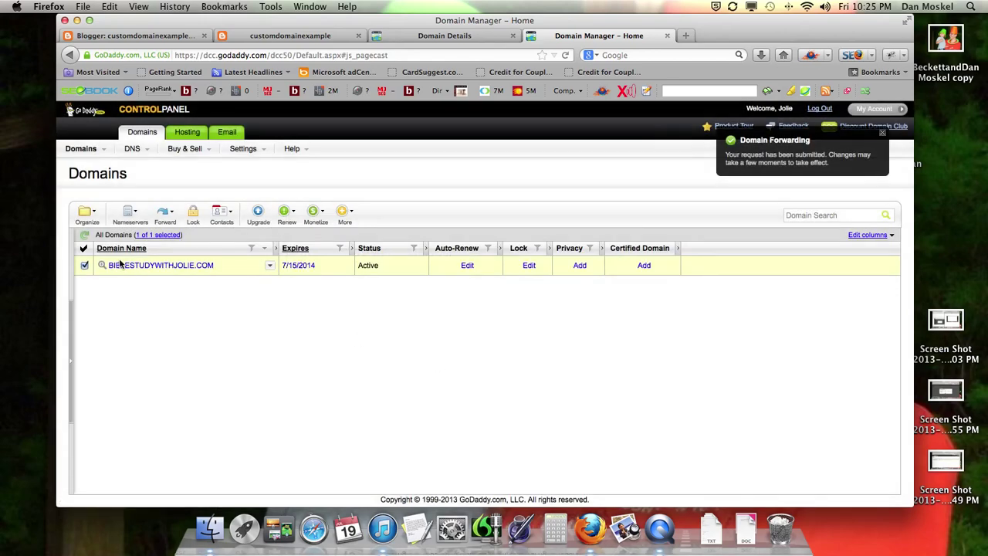
Try to reopen the domain's forwarding settings to check the change, and close the dialog
{"action": "left_click", "coordinate": [163, 216]}
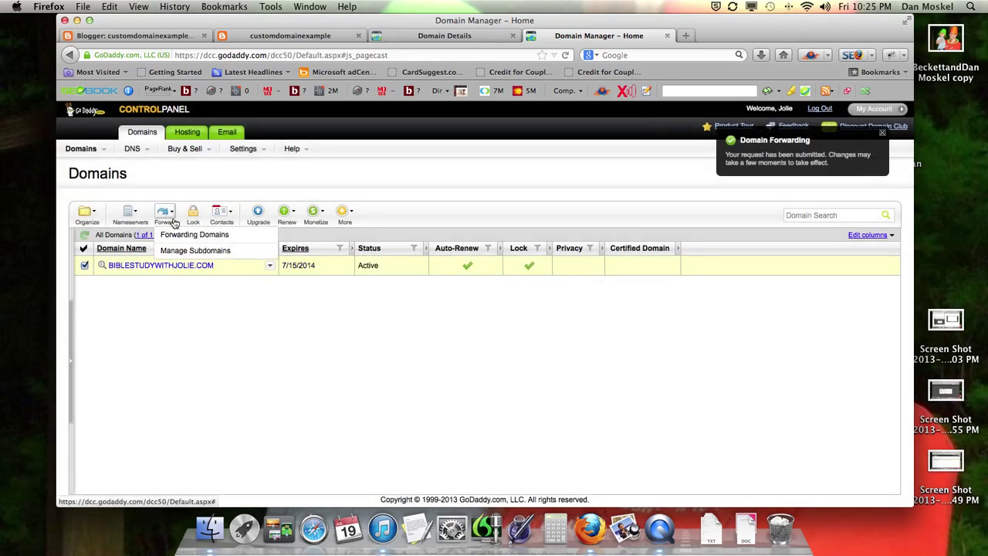
{"action": "left_click", "coordinate": [187, 234]}
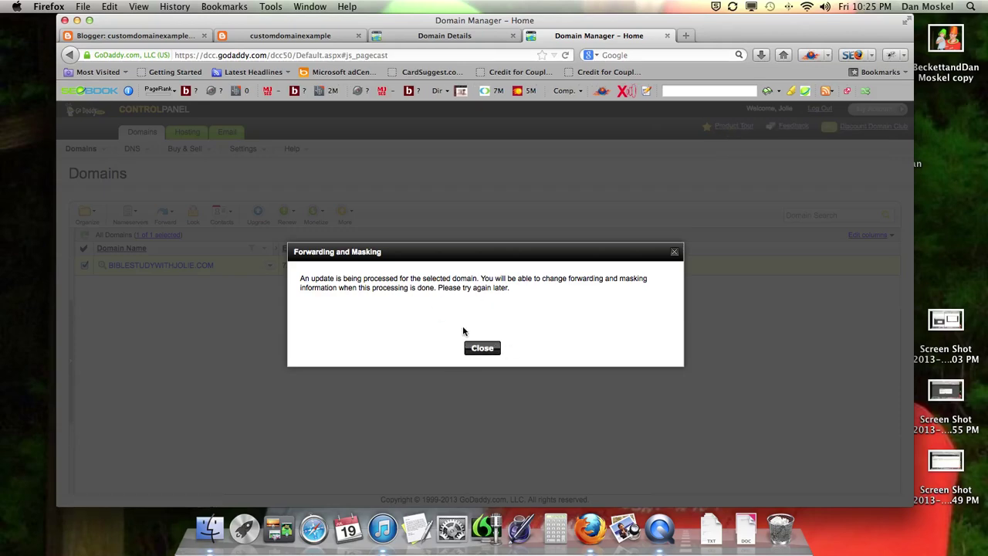
{"action": "left_click", "coordinate": [482, 348]}
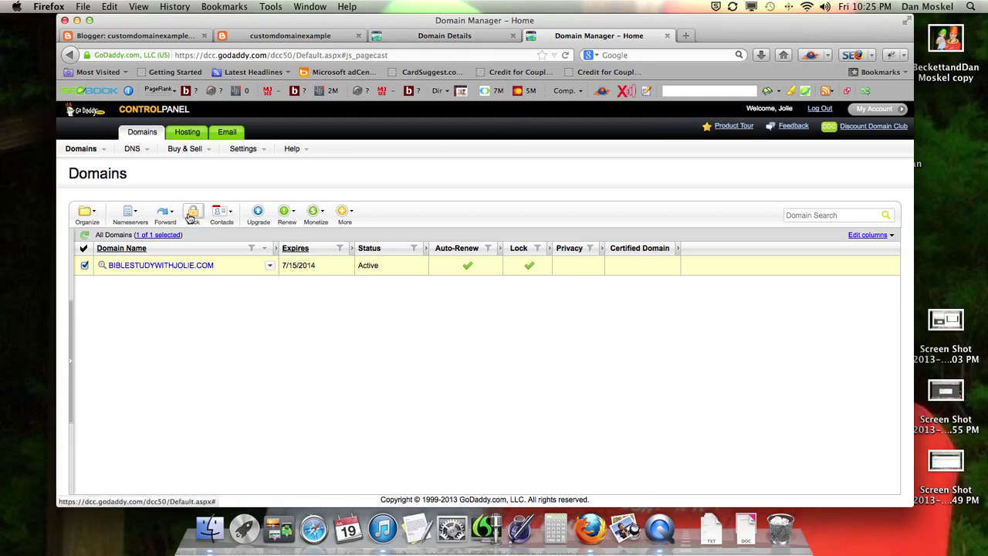
Return to the Blogger basic settings and highlight the two required CNAME entries
{"action": "left_click", "coordinate": [135, 36]}
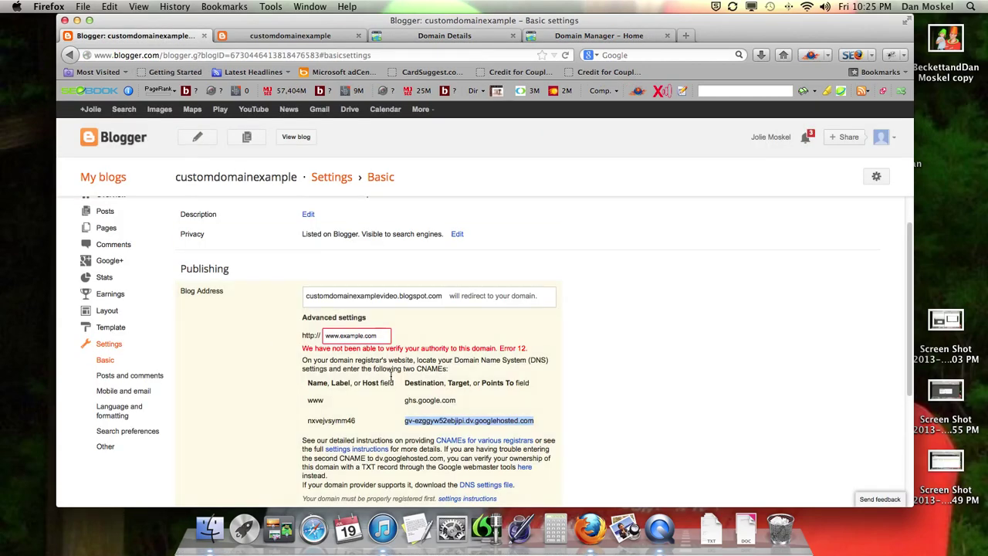
{"action": "left_click_drag", "start_coordinate": [308, 400], "coordinate": [534, 434]}
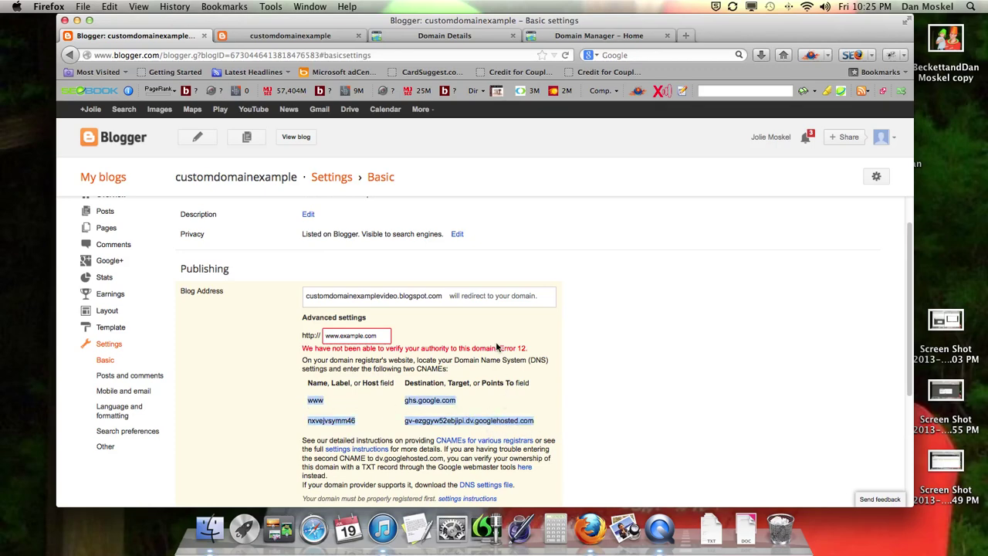
{"action": "left_click", "coordinate": [598, 37]}
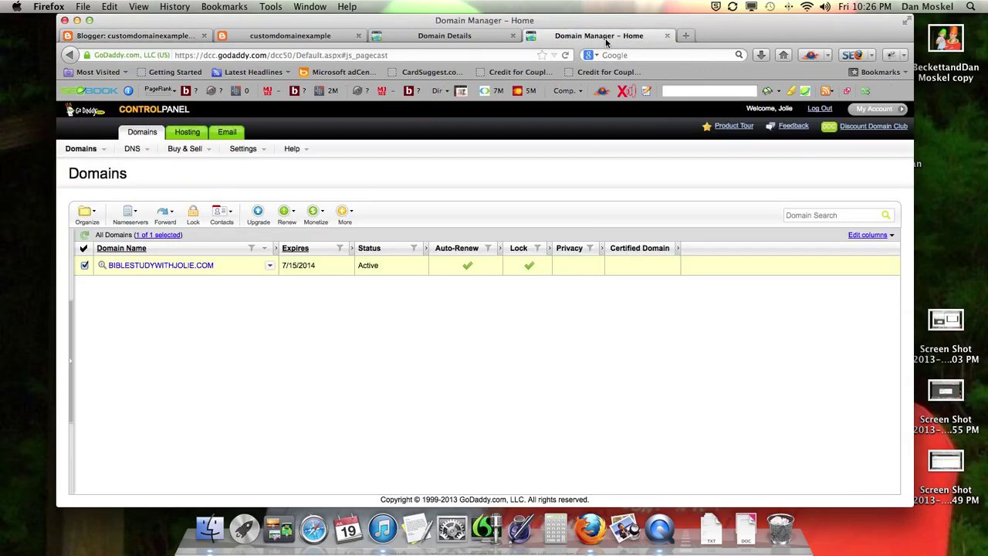
{"action": "left_click", "coordinate": [685, 35]}
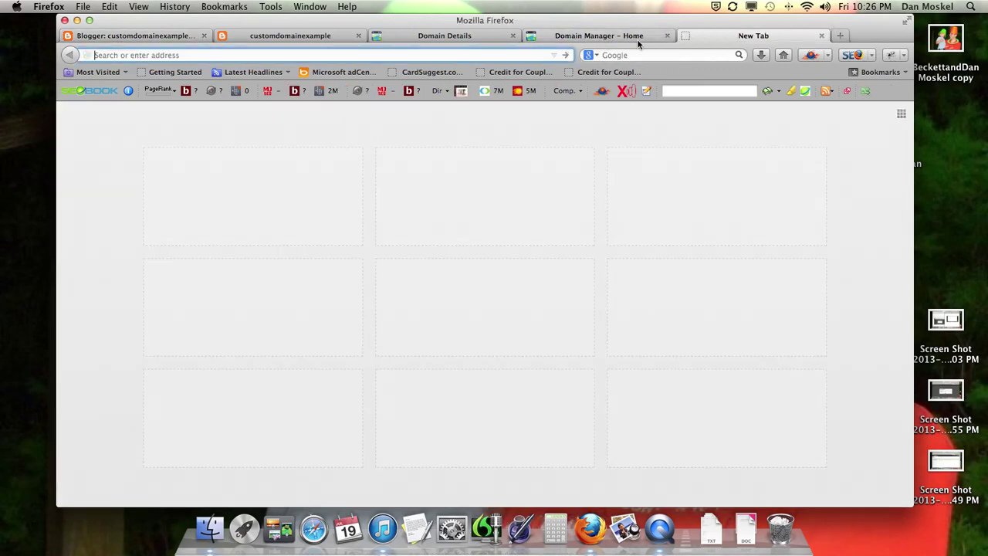
{"action": "key", "text": "super+v"}
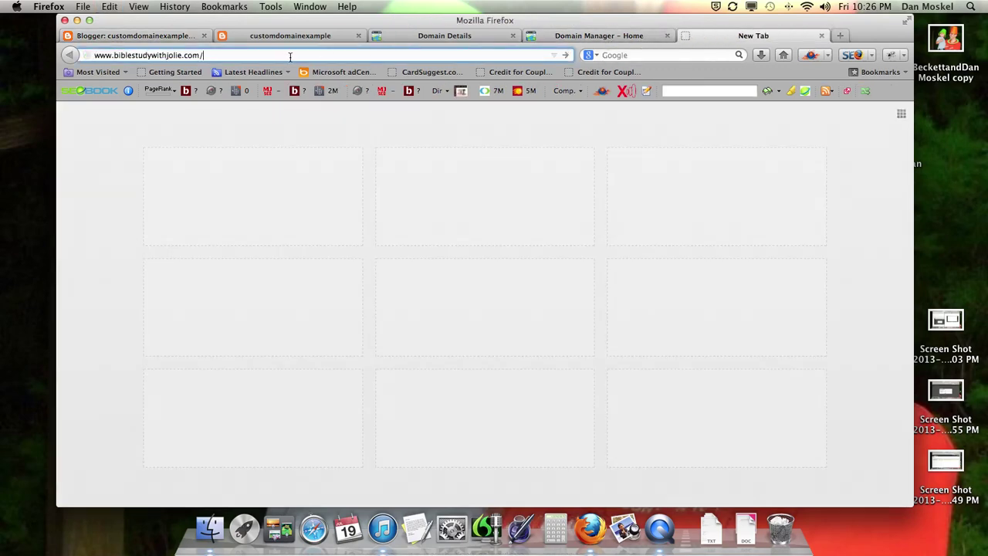
{"action": "key", "text": "Return"}
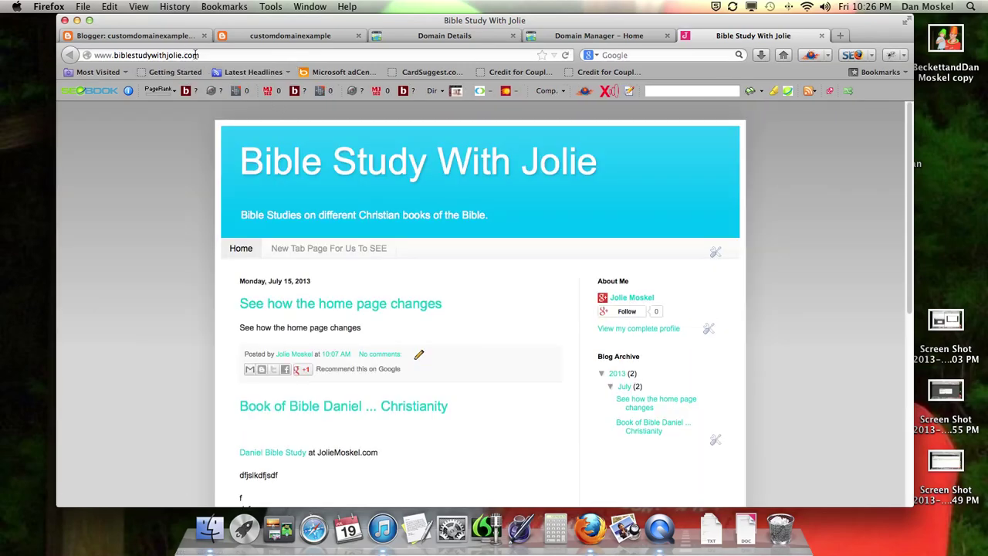
{"action": "left_click", "coordinate": [114, 55]}
{"action": "left_click", "coordinate": [115, 55]}
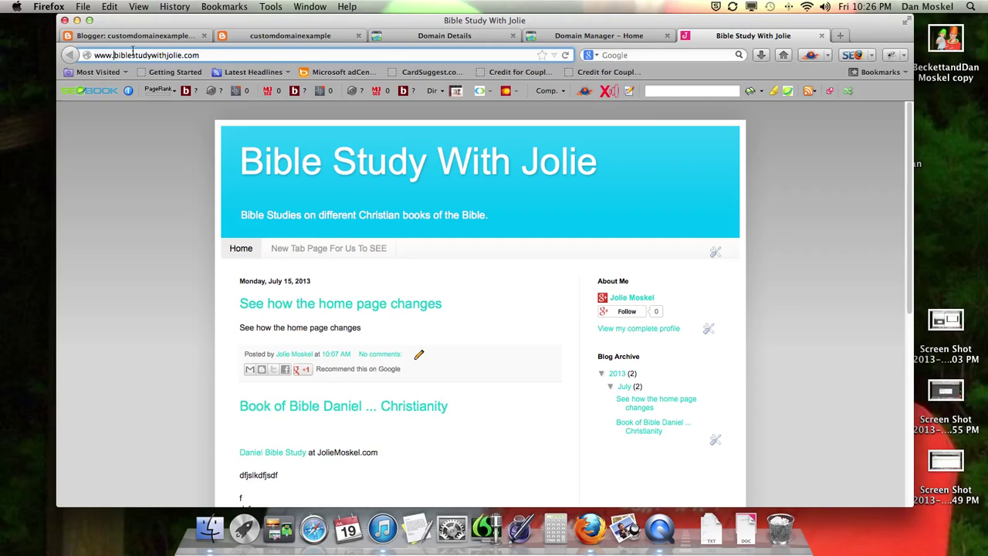
{"action": "key", "text": "BackSpace"}
{"action": "key", "text": "BackSpace"}
{"action": "key", "text": "BackSpace"}
{"action": "key", "text": "BackSpace"}
{"action": "key", "text": "Return"}
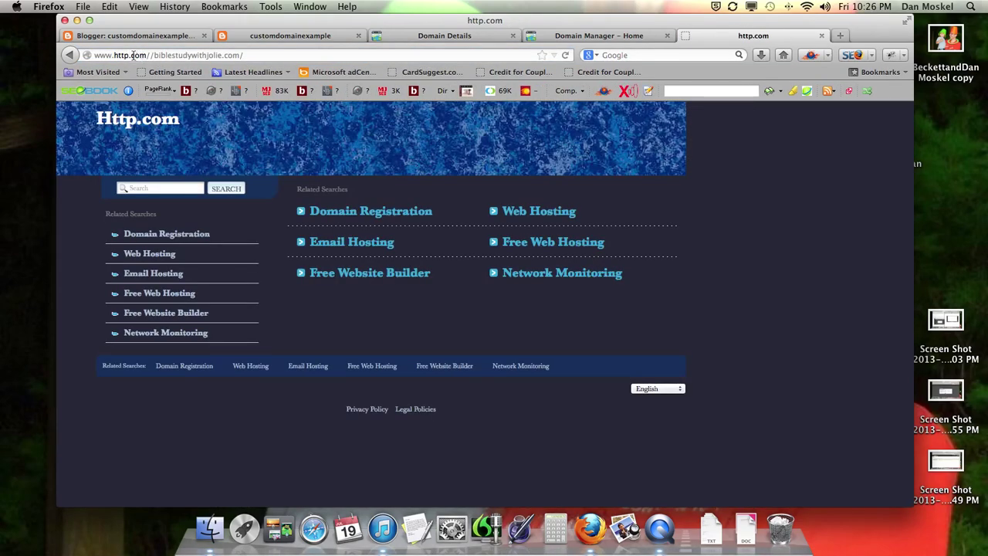
{"action": "left_click", "coordinate": [132, 55]}
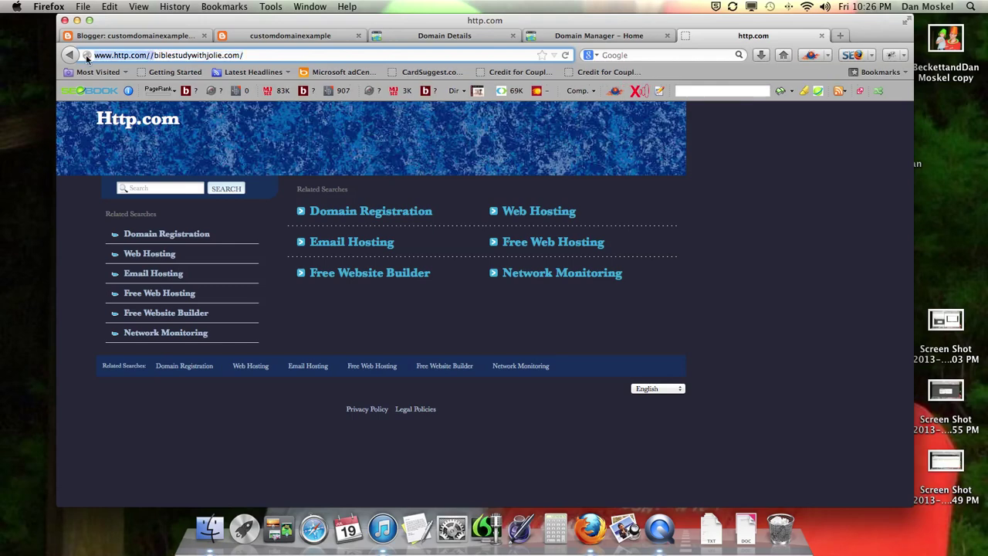
{"action": "key", "text": "BackSpace"}
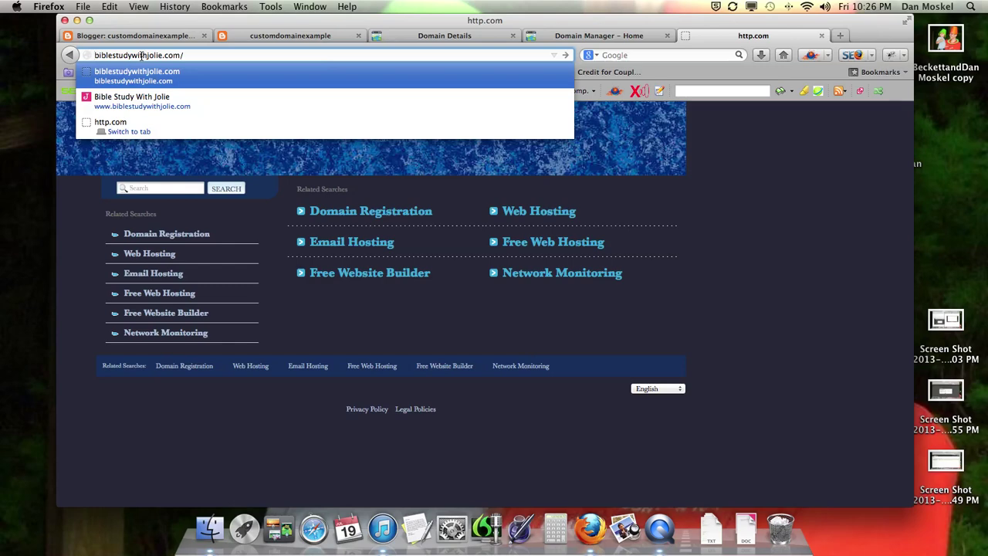
{"action": "left_click", "coordinate": [490, 71]}
Review the CNAME entries required by Blogger and the CNAME records in the domain's GoDaddy zone file
{"action": "left_click", "coordinate": [174, 35]}
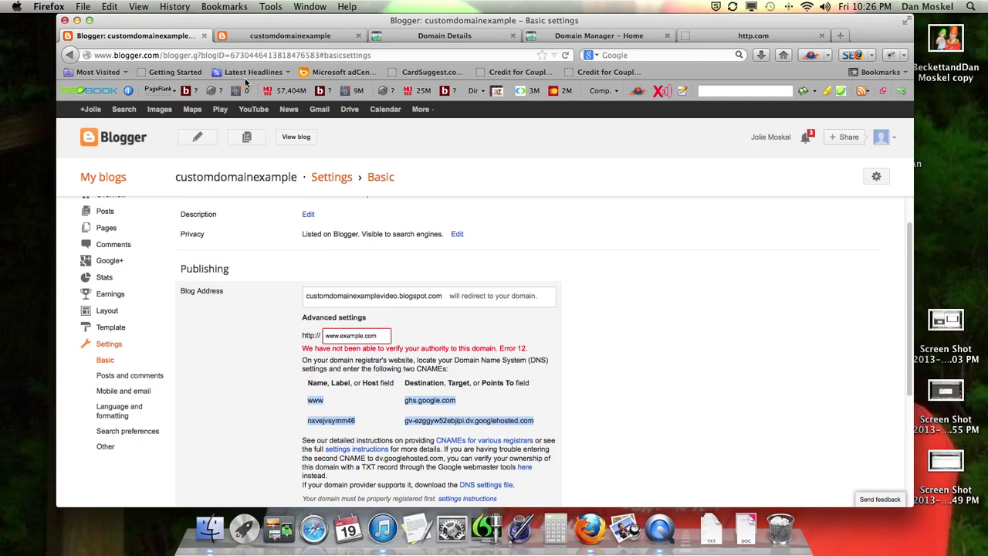
{"action": "scroll", "coordinate": [366, 406], "scroll_direction": "down", "scroll_amount": 1}
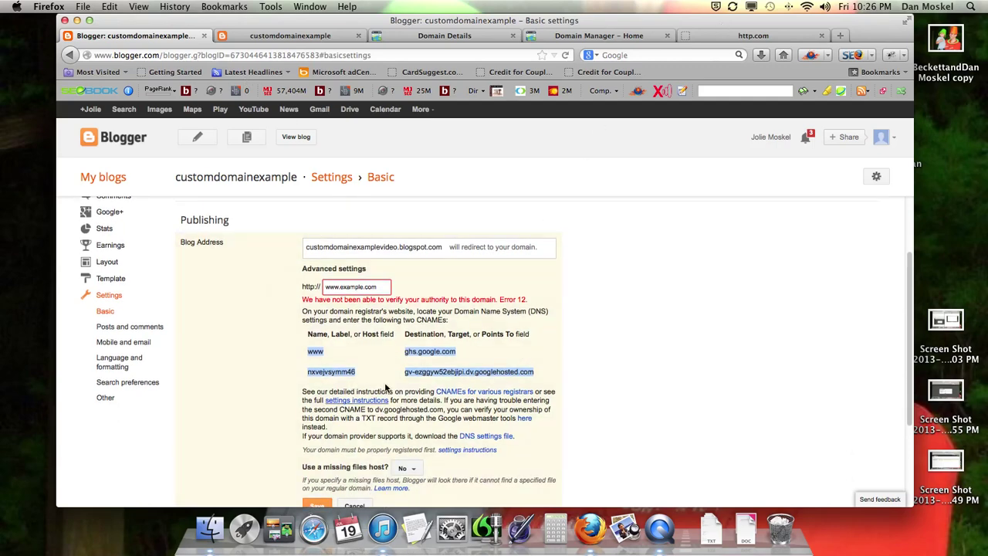
{"action": "left_click", "coordinate": [593, 36]}
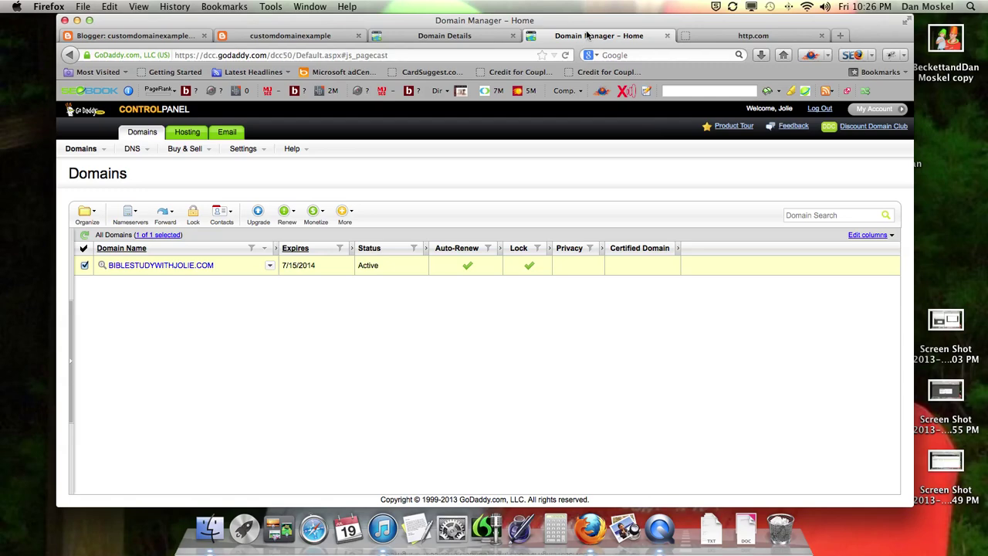
{"action": "left_click", "coordinate": [447, 36]}
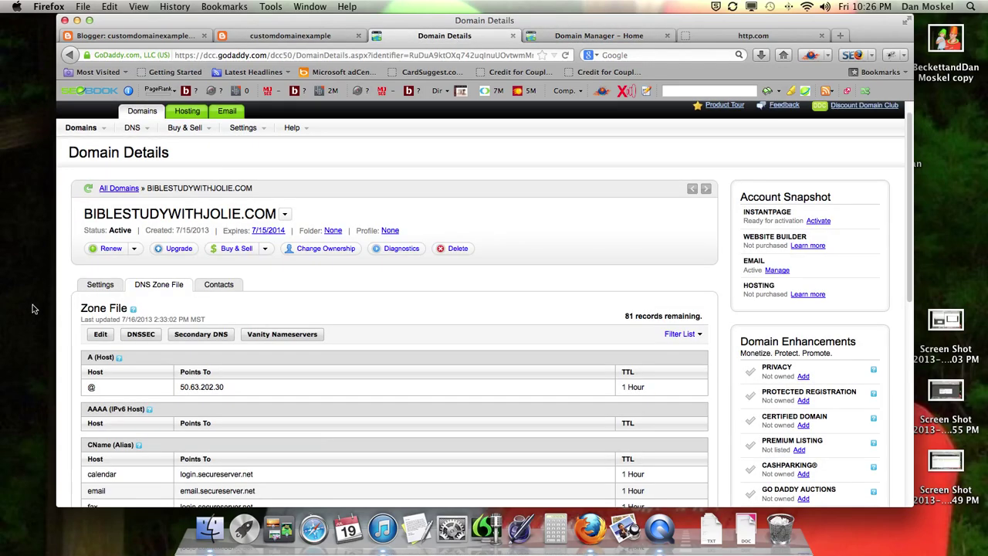
{"action": "scroll", "coordinate": [115, 350], "scroll_direction": "down", "scroll_amount": 2}
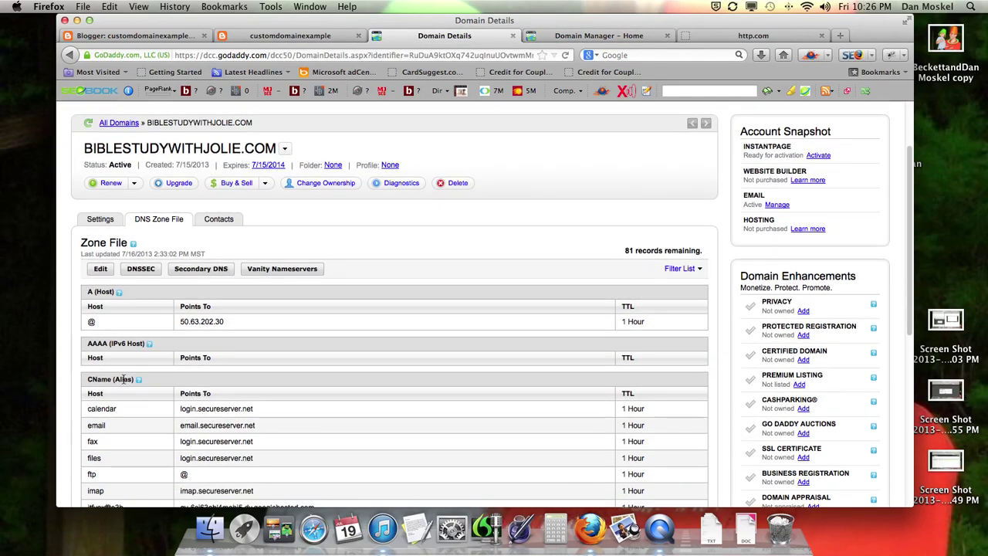
Open the domain's forwarding entry in Domain Manager to check its address and redirect settings, and close it without changes
{"action": "left_click", "coordinate": [594, 36]}
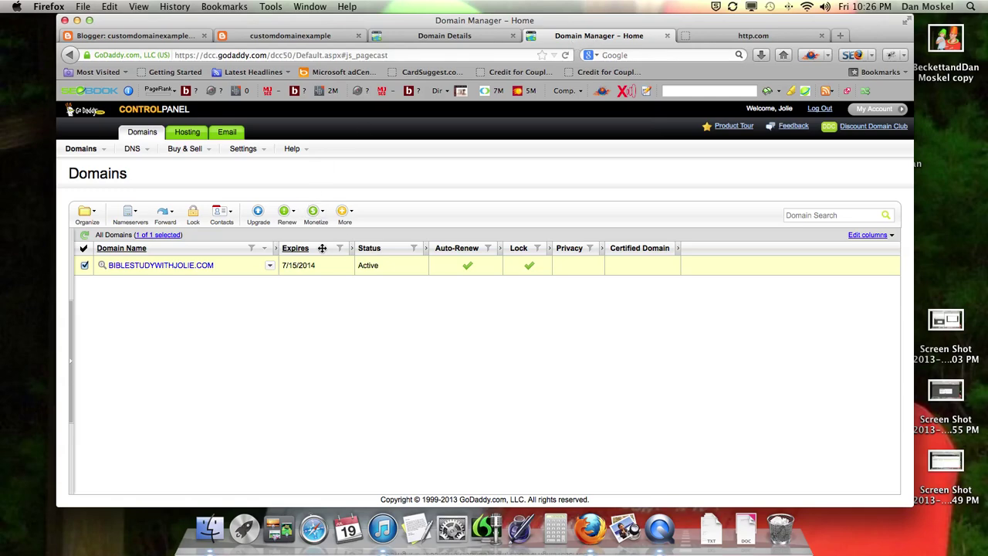
{"action": "left_click", "coordinate": [165, 215]}
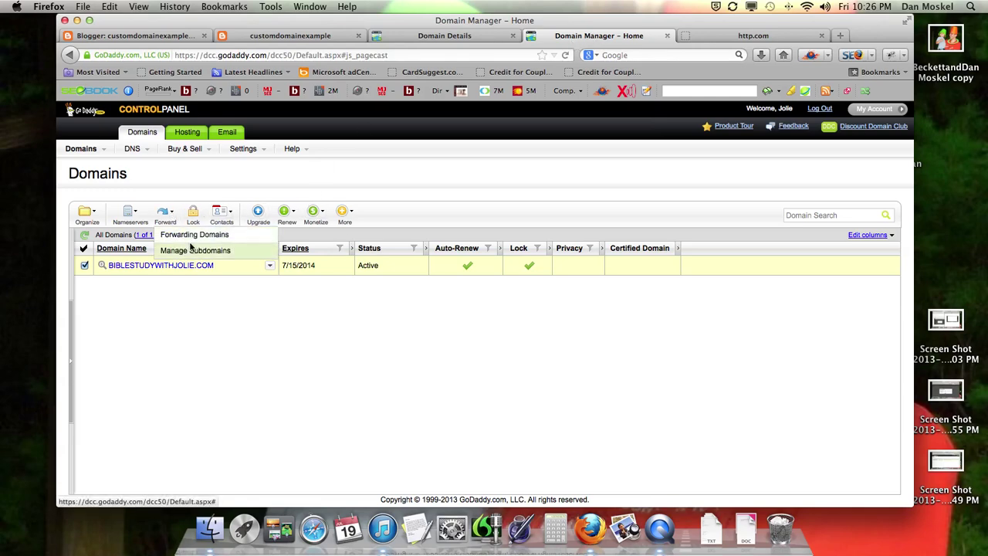
{"action": "left_click", "coordinate": [194, 235]}
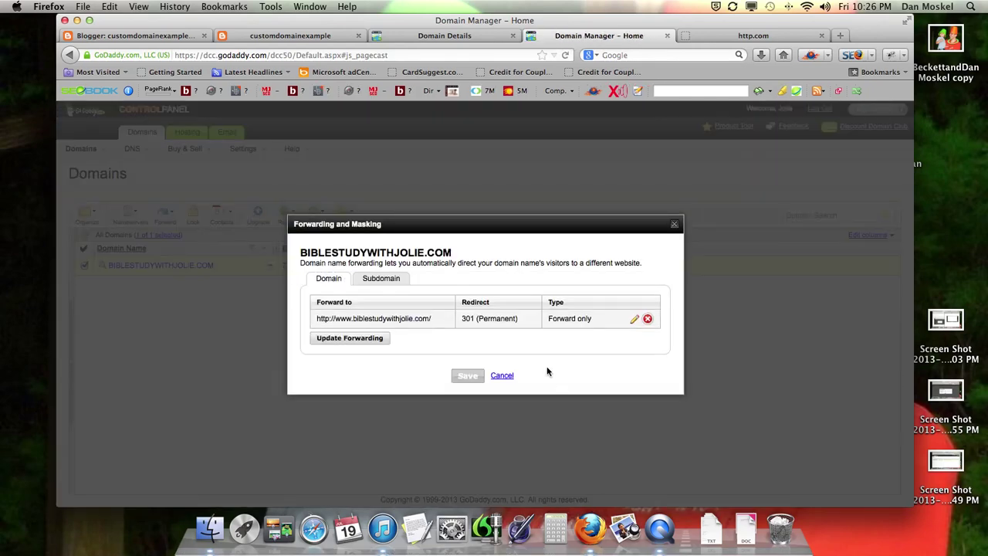
{"action": "left_click", "coordinate": [634, 319]}
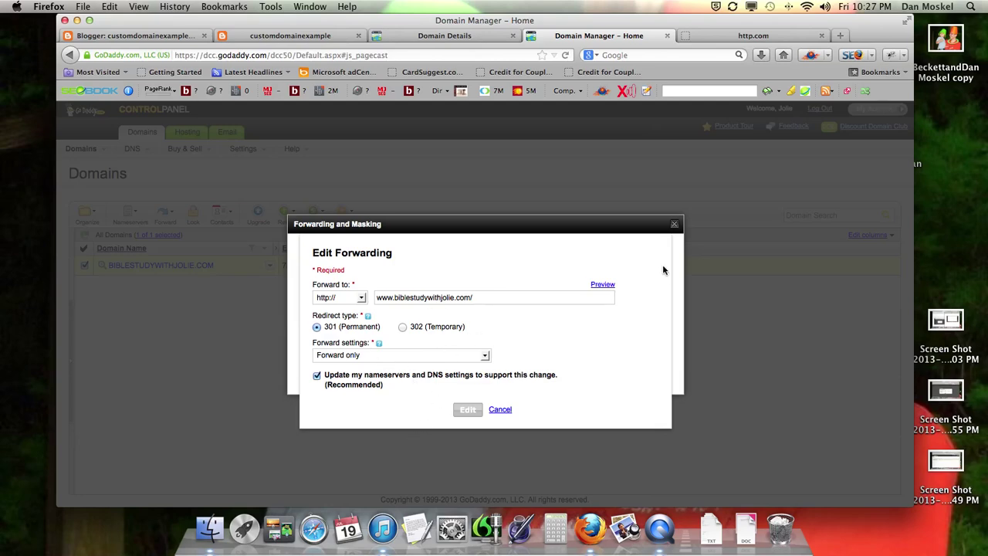
{"action": "left_click", "coordinate": [675, 228]}
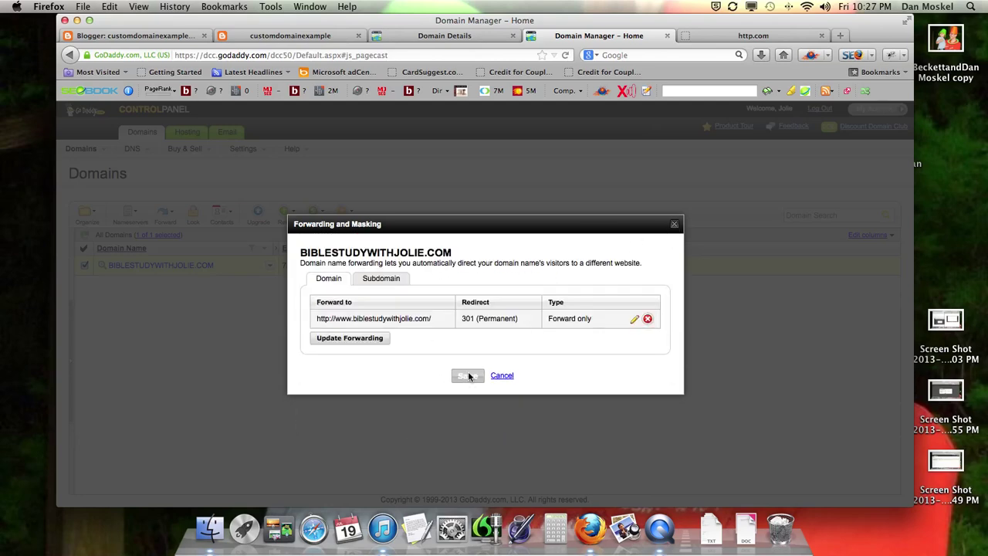
{"action": "left_click", "coordinate": [674, 225]}
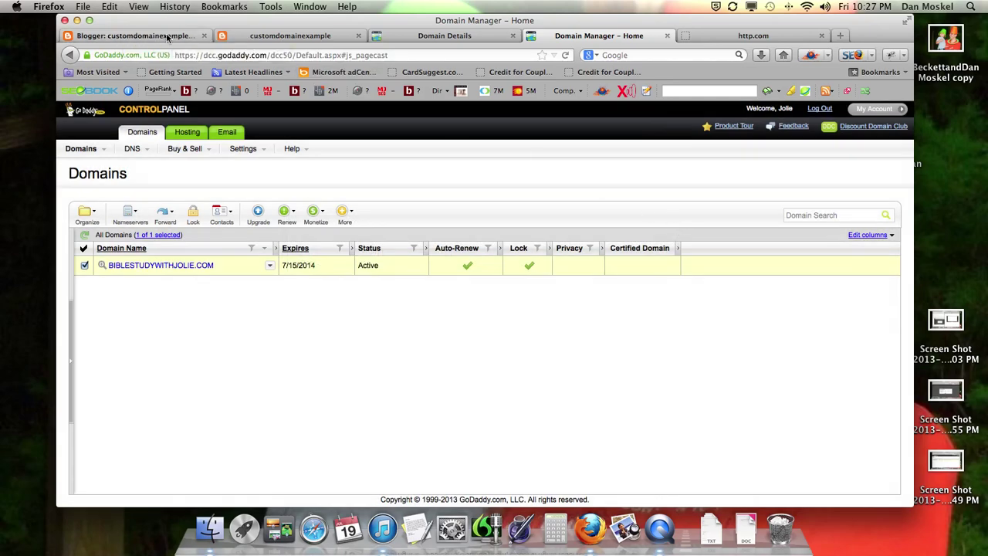
Return to the test page and reload the bare domain biblestudywithjolie.com
{"action": "left_click", "coordinate": [754, 36]}
{"action": "left_click", "coordinate": [205, 55]}
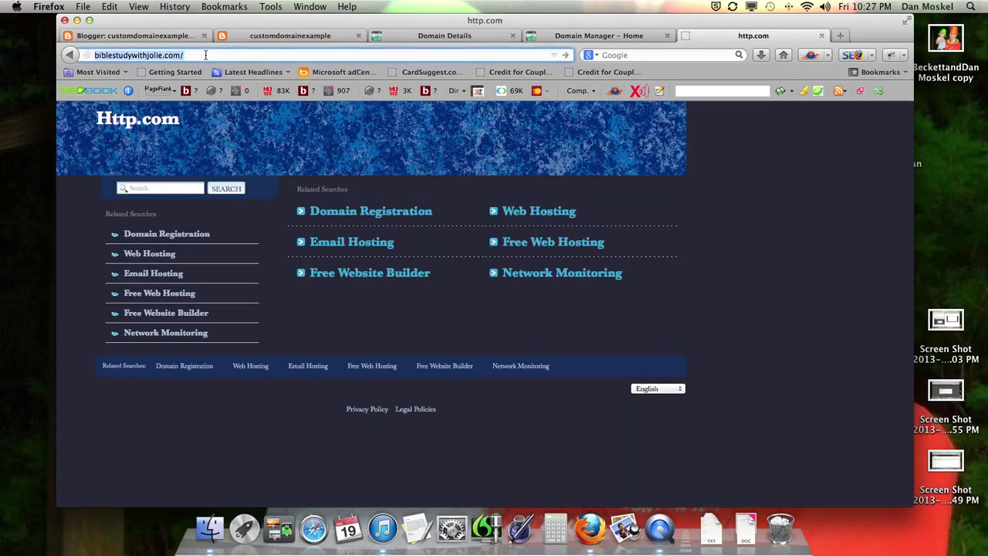
{"action": "key", "text": "Return"}
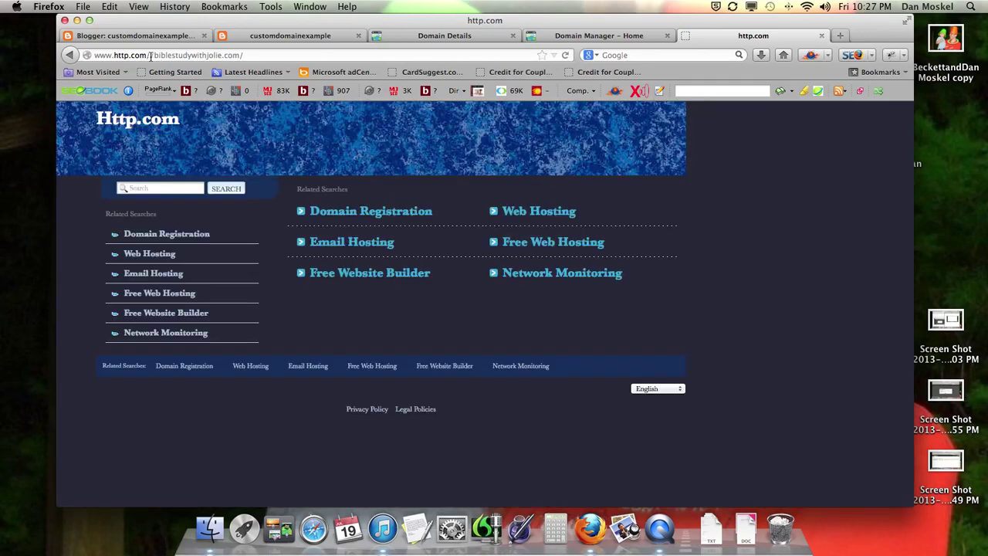
{"action": "left_click_drag", "start_coordinate": [156, 55], "coordinate": [105, 55]}
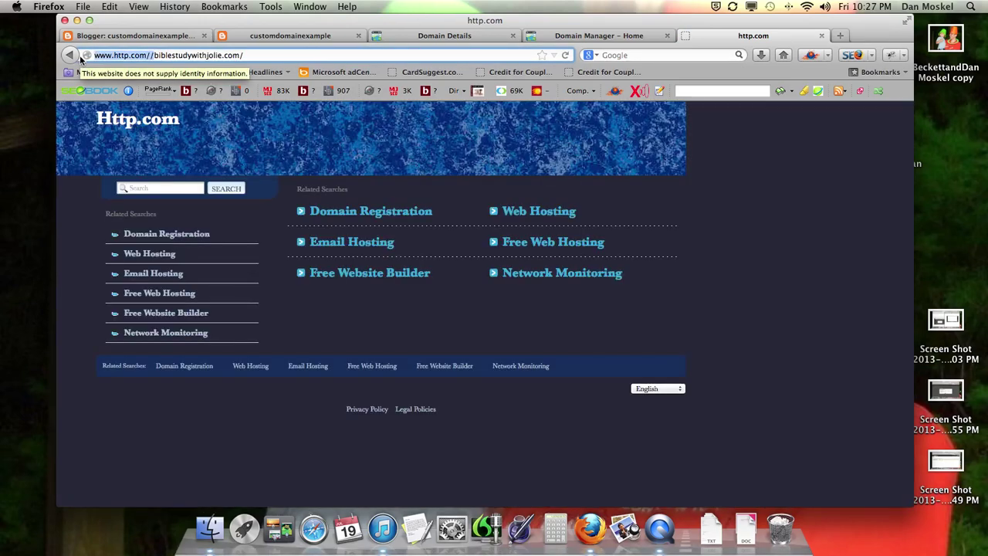
{"action": "key", "text": "BackSpace"}
{"action": "type", "text": "w."}
{"action": "key", "text": "Return"}
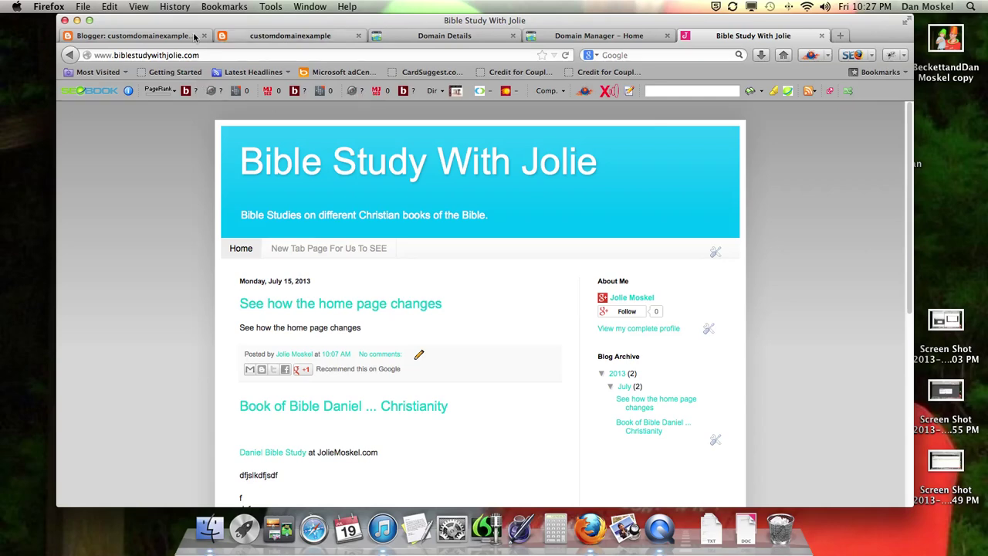
Leave customdomainexample's basic settings in Blogger without saving and go to the list of blogs
{"action": "left_click", "coordinate": [149, 36]}
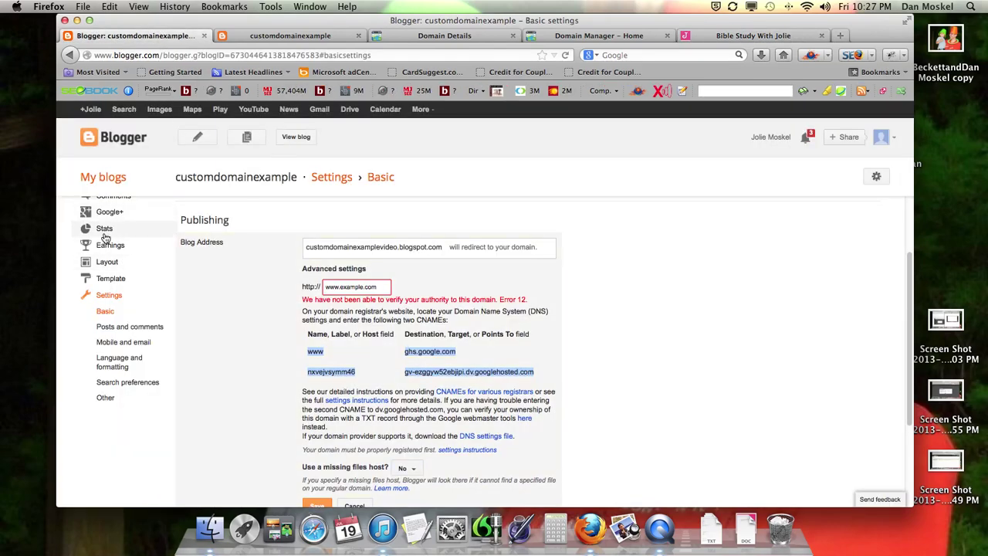
{"action": "scroll", "coordinate": [127, 231], "scroll_direction": "up", "scroll_amount": 3}
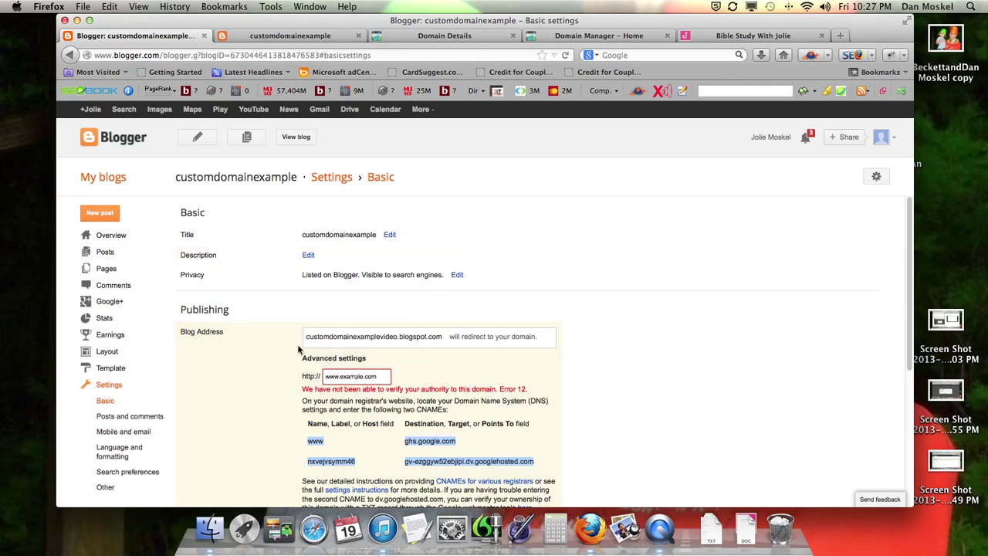
{"action": "left_click", "coordinate": [106, 178]}
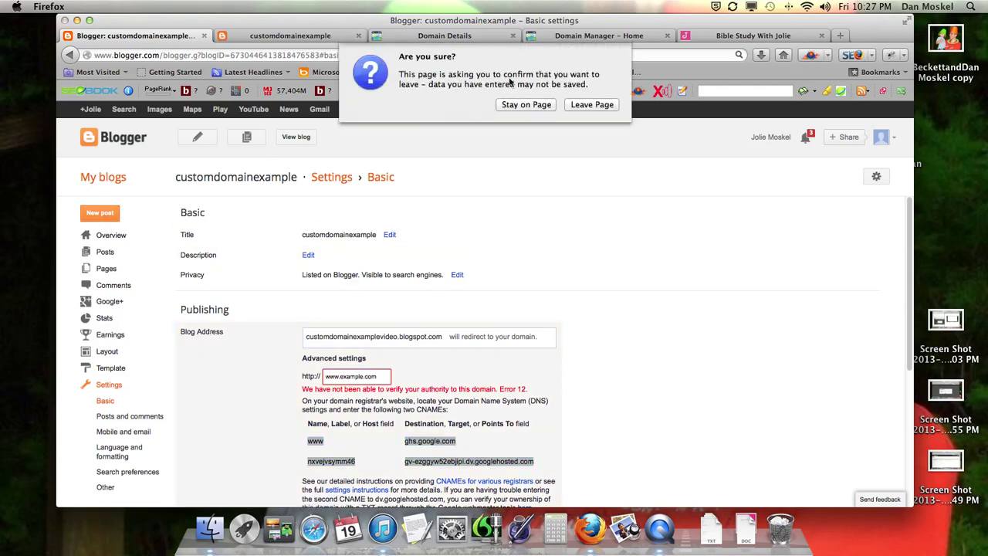
{"action": "left_click", "coordinate": [577, 108]}
{"action": "left_click", "coordinate": [580, 104]}
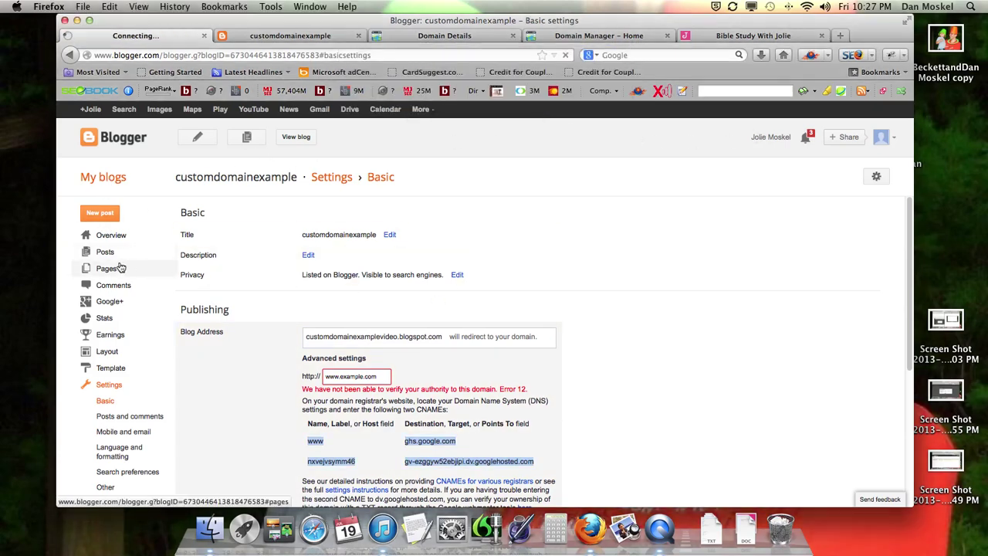
Open the basic settings of the blog using biblestudywithjolie.com and show its blog address for editing
{"action": "left_click", "coordinate": [233, 309]}
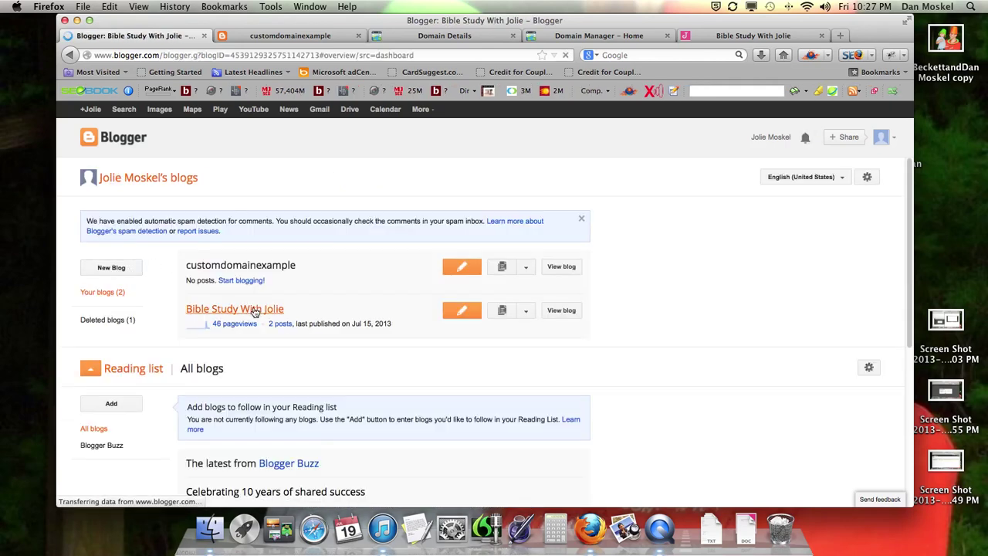
{"action": "left_click", "coordinate": [109, 384]}
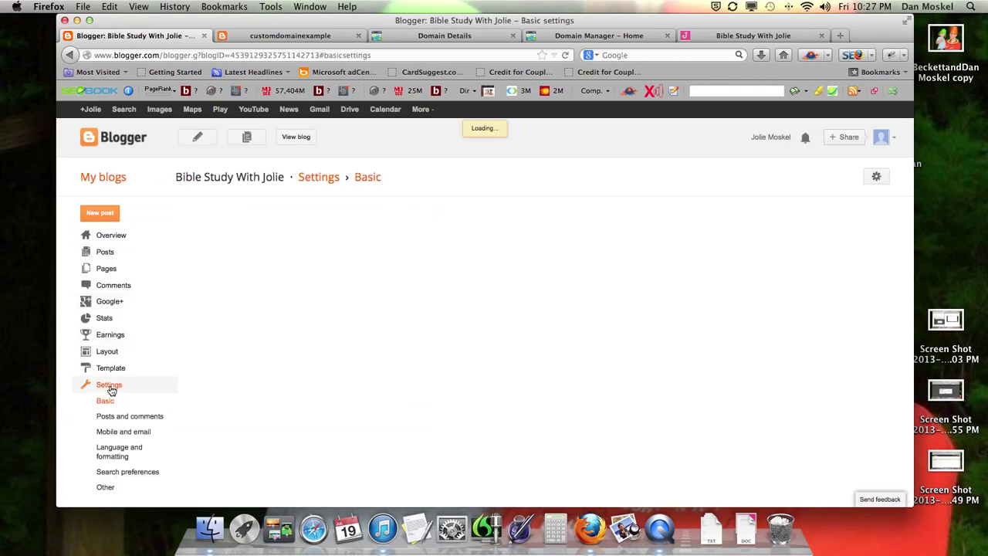
{"action": "left_click", "coordinate": [500, 336]}
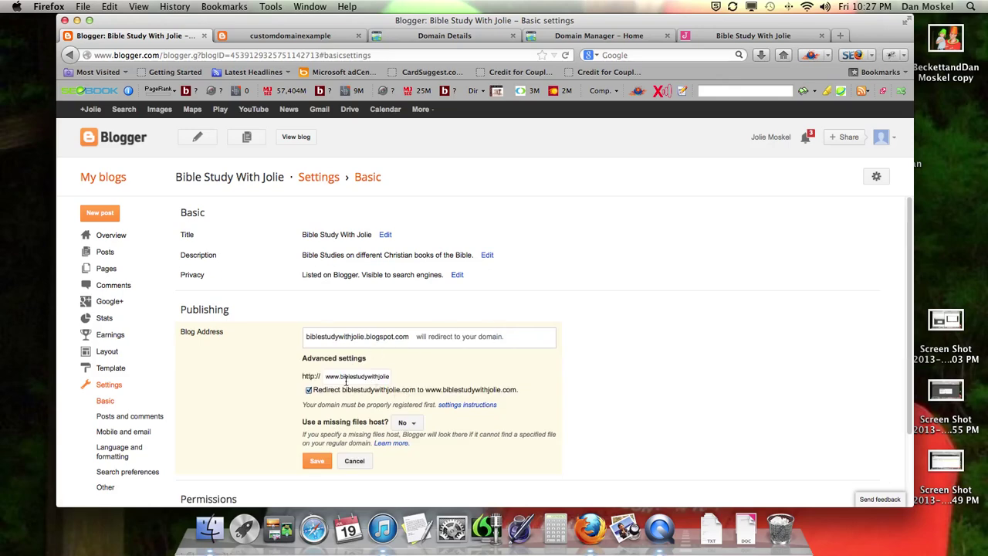
Highlight the option redirecting the bare domain to its www address, and go back to the list of blogs
{"action": "left_click_drag", "start_coordinate": [313, 390], "coordinate": [516, 395]}
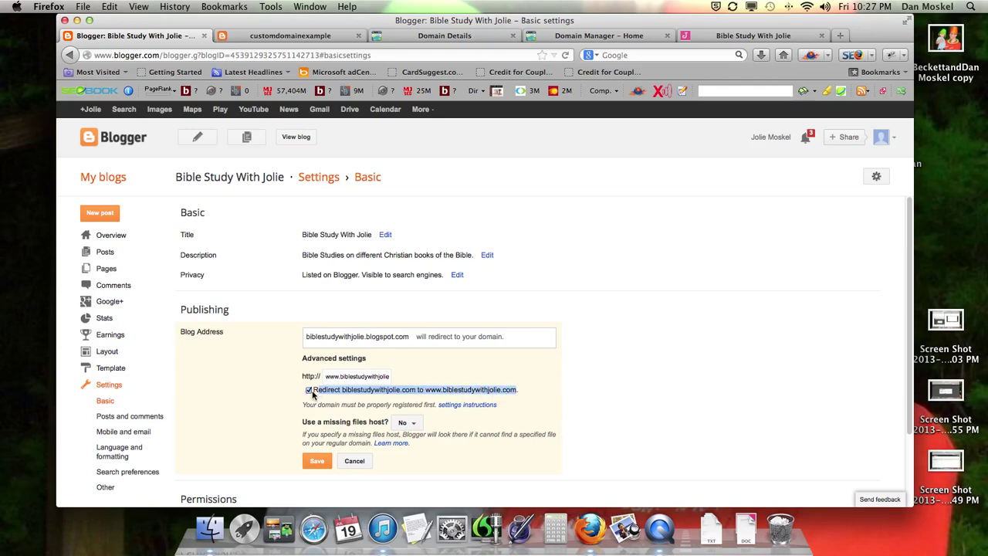
{"action": "left_click_drag", "start_coordinate": [314, 393], "coordinate": [310, 395]}
{"action": "left_click", "coordinate": [114, 178]}
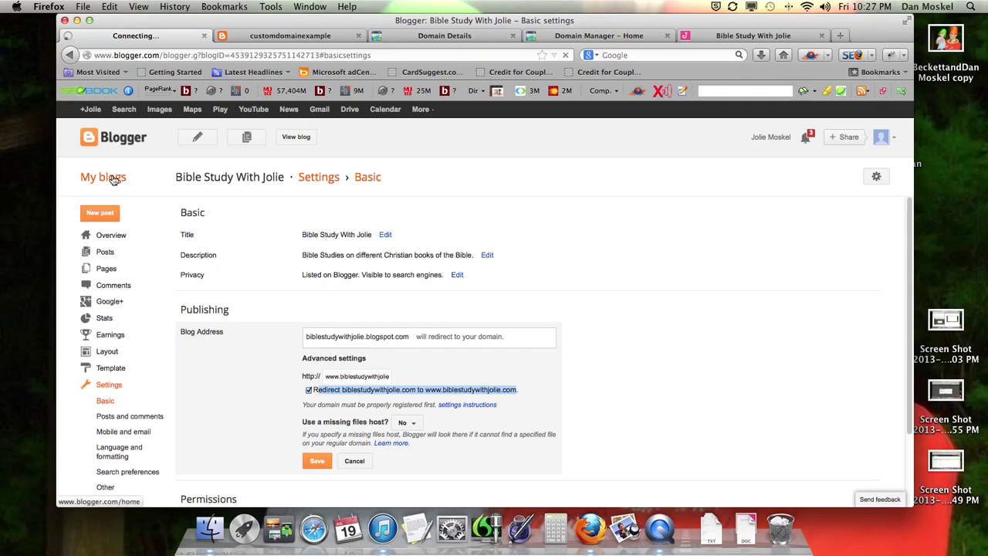